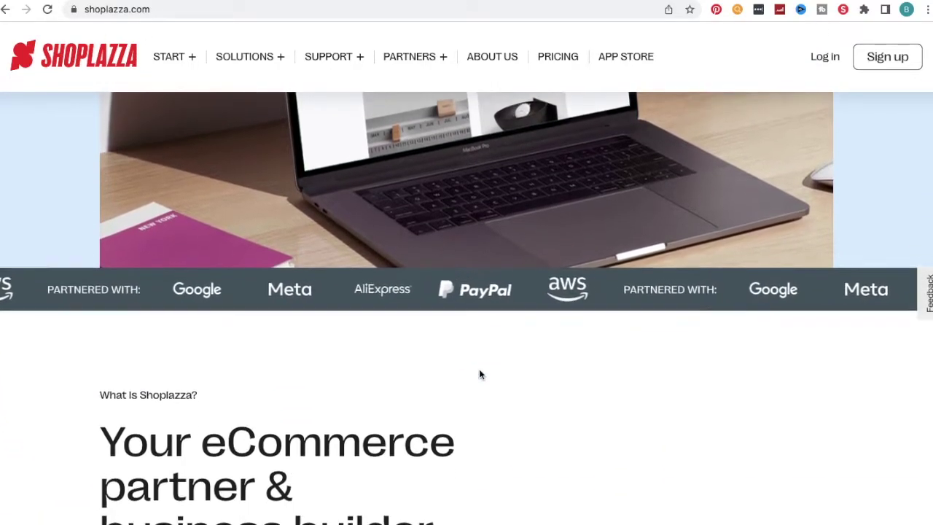
# Step: Scroll down through the shoplazza.com marketing homepage
pyautogui.scroll(-3, 479, 374)
pyautogui.scroll(-2, 479, 374)
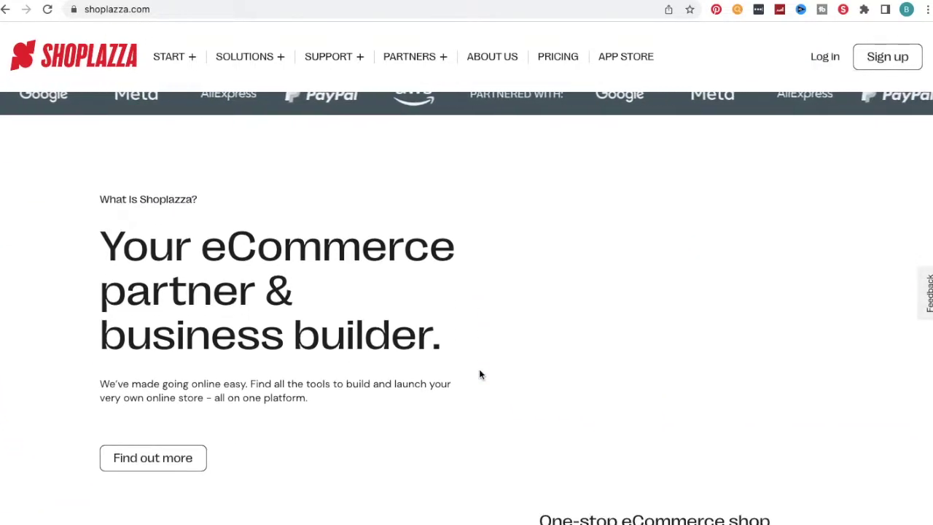
pyautogui.scroll(-1, 479, 374)
pyautogui.scroll(-1, 479, 373)
pyautogui.scroll(-3, 479, 373)
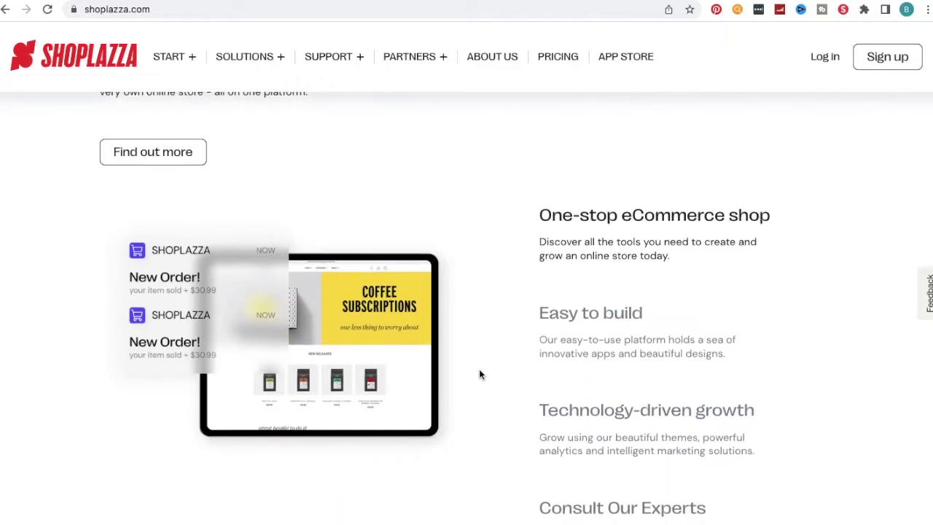
pyautogui.scroll(-1, 479, 374)
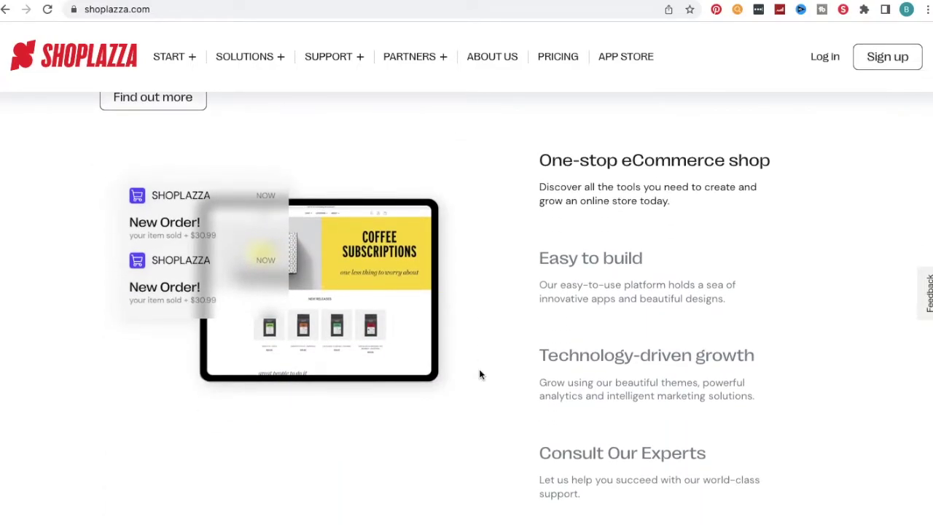
pyautogui.scroll(-1, 479, 374)
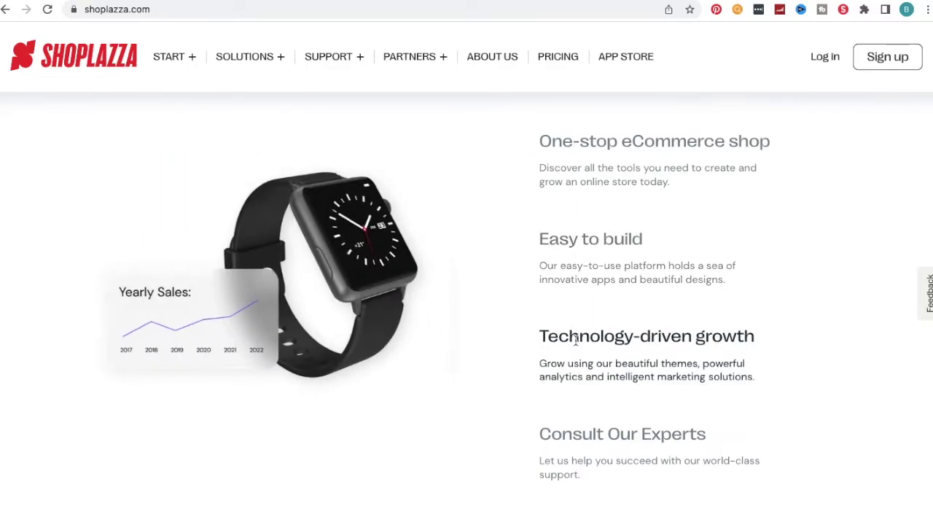
pyautogui.scroll(-3, 582, 435)
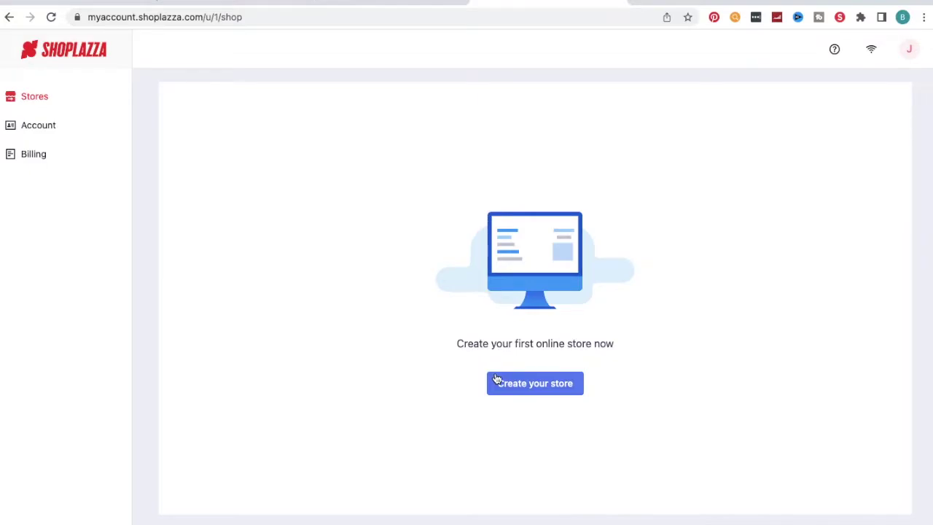
# Step: Create a store named Zone Home Living, dropping the invalid '&' character, and confirm
pyautogui.click(546, 375)
pyautogui.write('Ch')
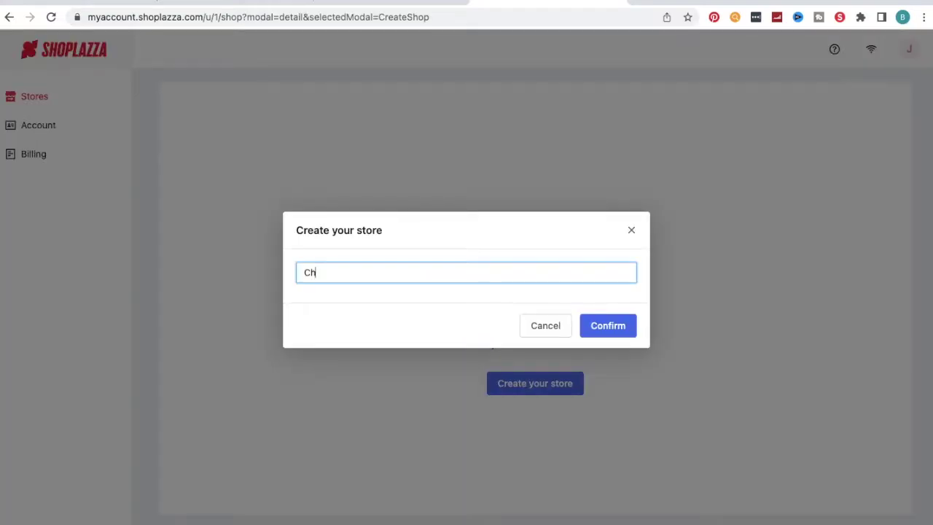
pyautogui.press('BackSpace')
pyautogui.press('BackSpace')
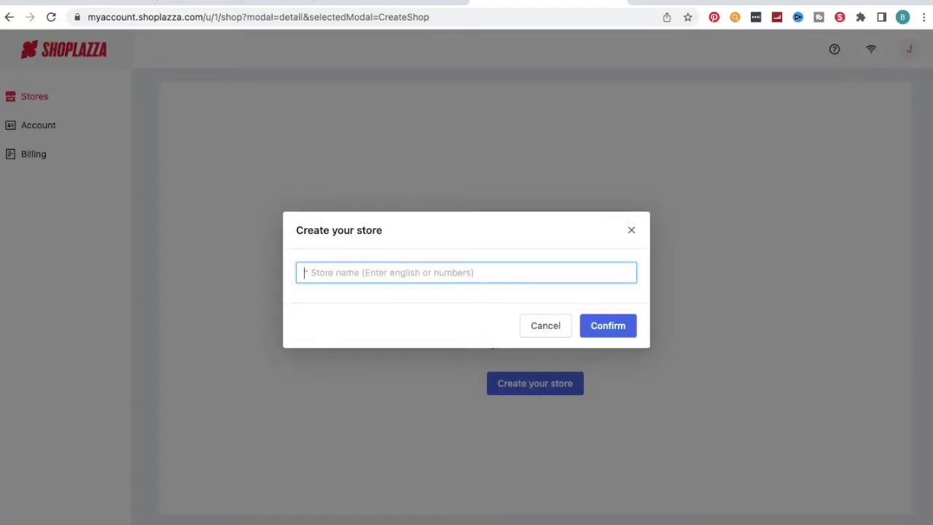
pyautogui.write('ZOn')
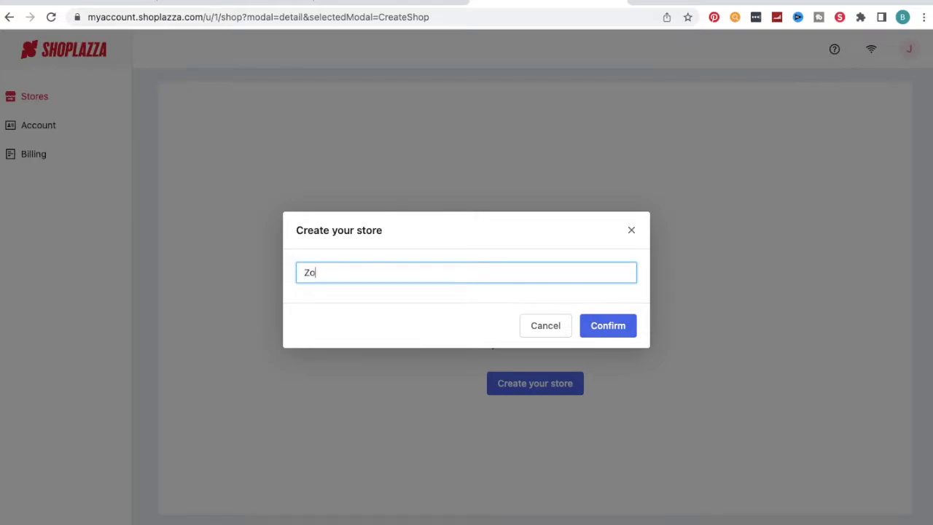
pyautogui.write('e Home & L')
pyautogui.write('iving')
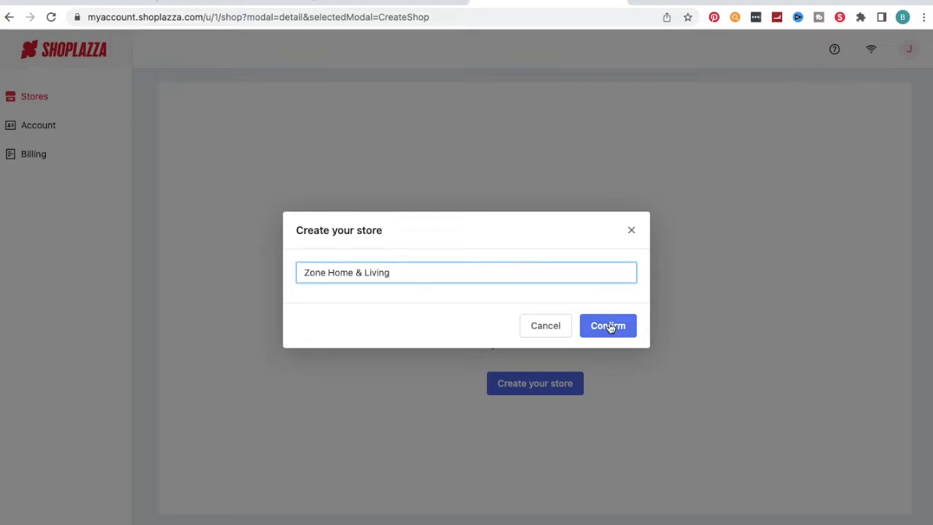
pyautogui.click(609, 325)
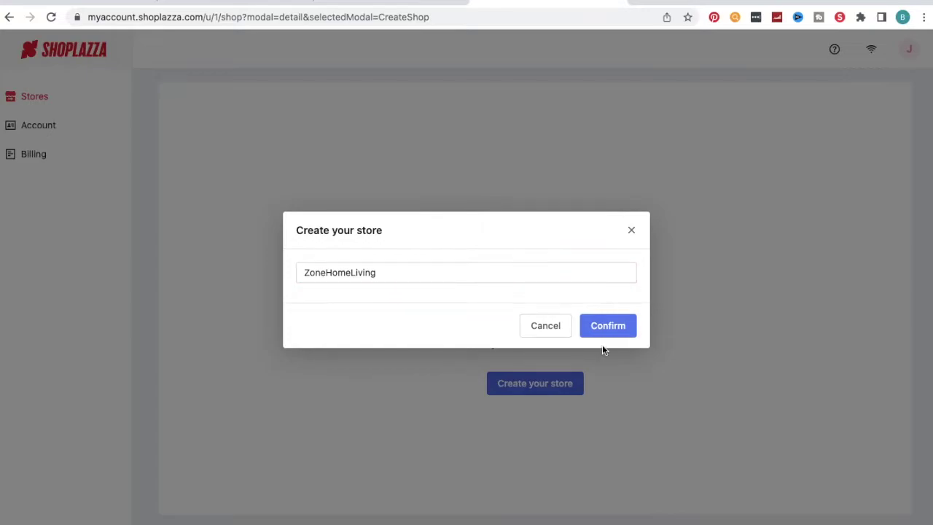
pyautogui.click(603, 330)
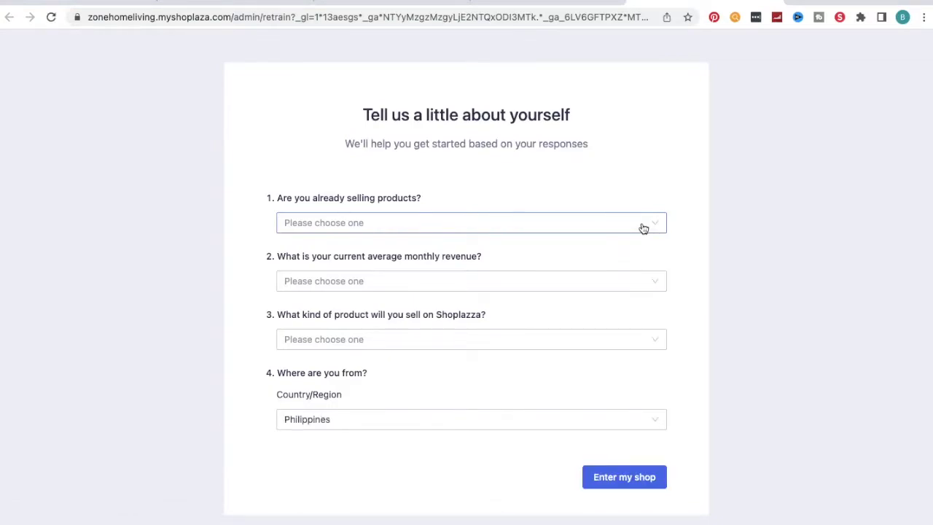
# Step: Answer 'just playing around', pick Facebook, TikTok and Instagram channels, and No industry partner
pyautogui.click(644, 229)
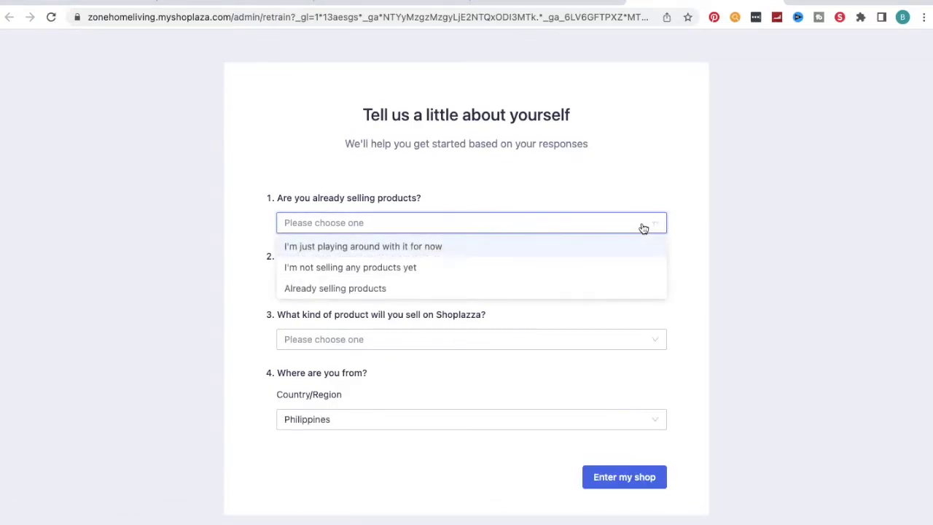
pyautogui.click(610, 253)
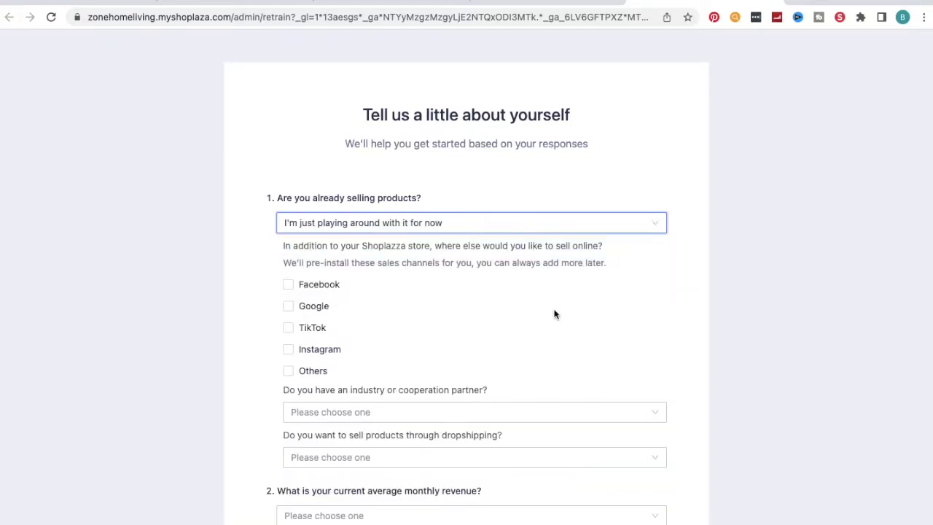
pyautogui.scroll(-2, 554, 314)
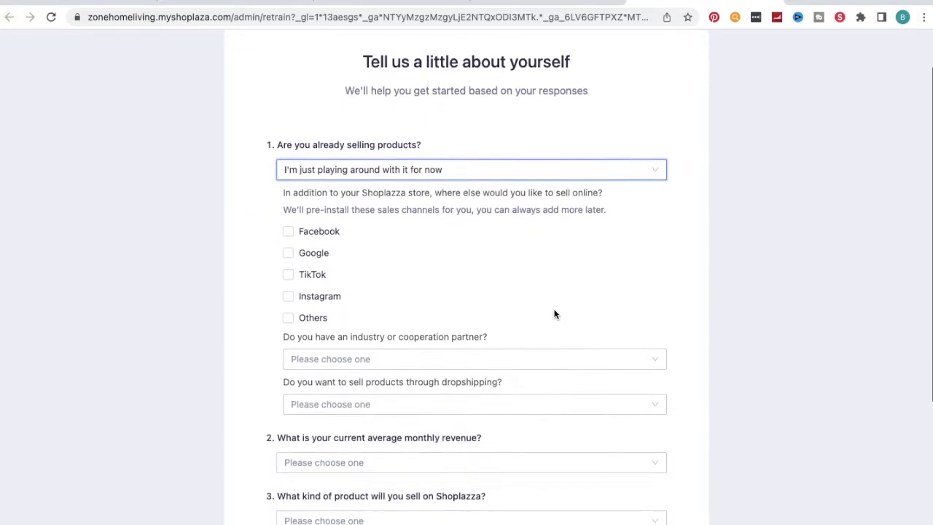
pyautogui.click(290, 231)
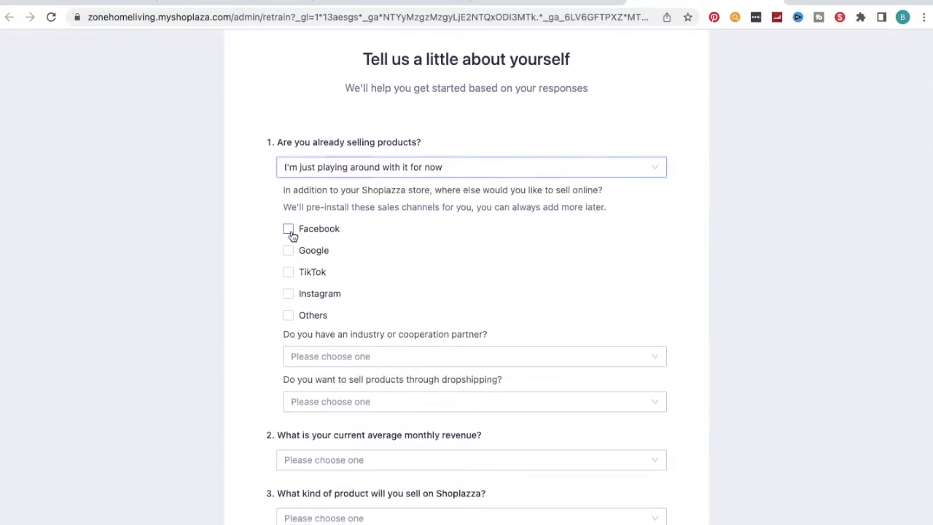
pyautogui.click(290, 274)
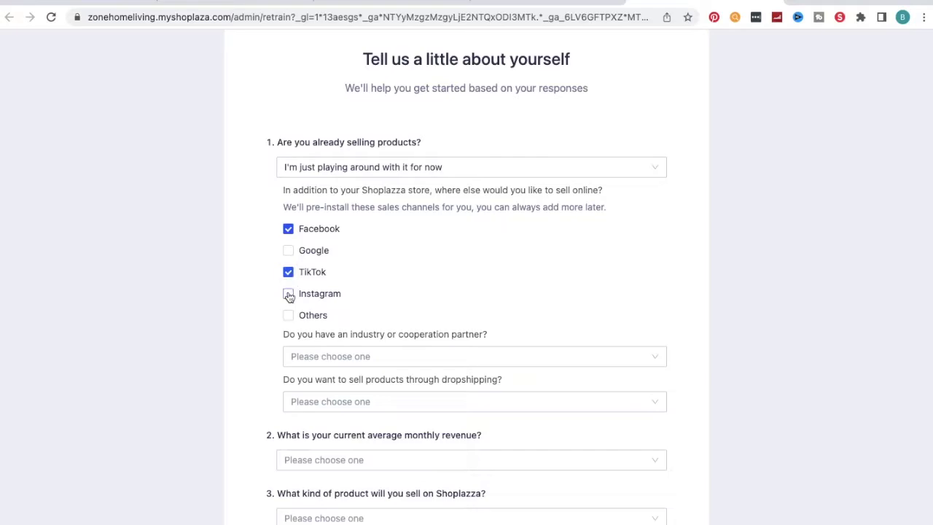
pyautogui.click(288, 294)
pyautogui.click(303, 357)
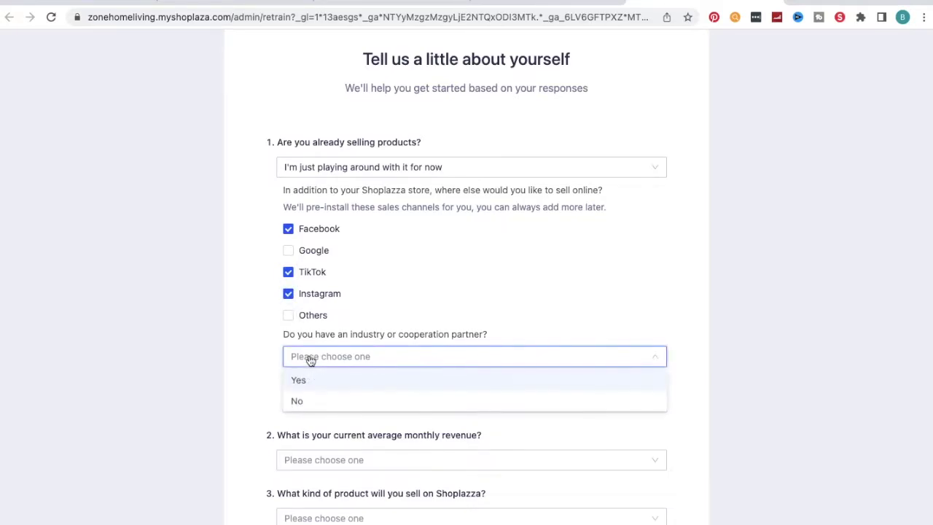
pyautogui.click(317, 402)
# Step: Choose Yes to dropshipping, $0 revenue, Furniture and Philippines, then enter the shop
pyautogui.scroll(-3, 317, 402)
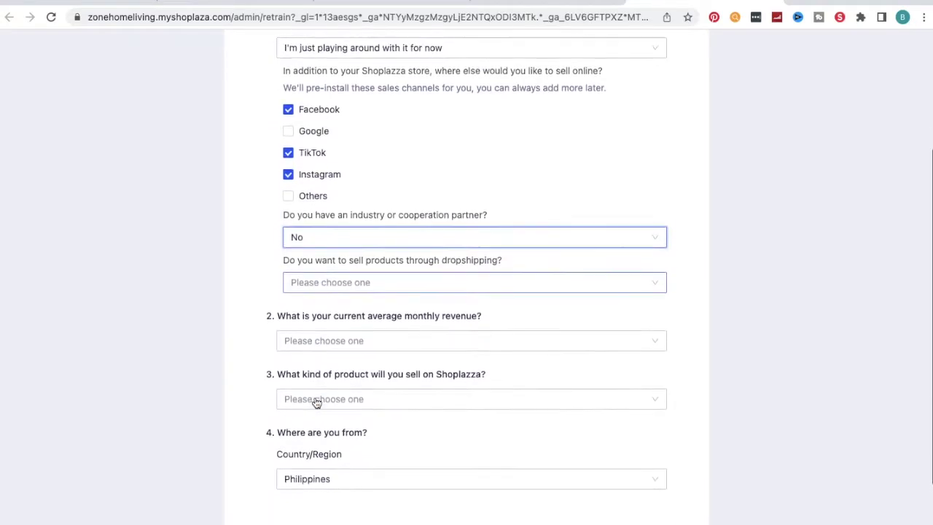
pyautogui.click(328, 277)
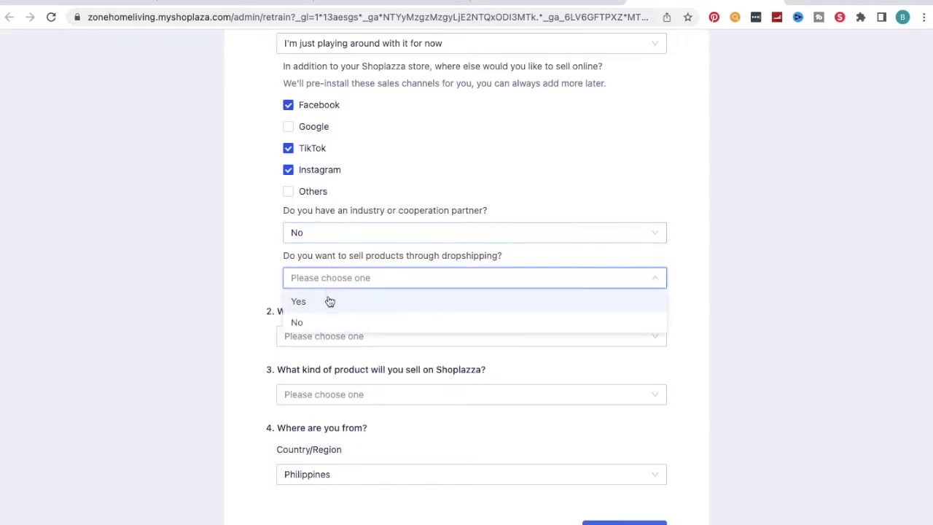
pyautogui.click(329, 301)
pyautogui.click(327, 339)
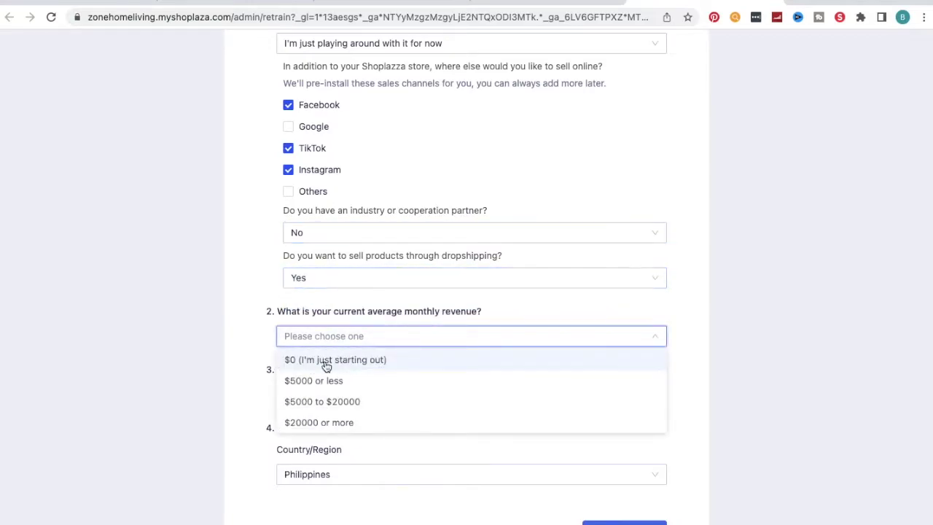
pyautogui.click(325, 360)
pyautogui.click(323, 400)
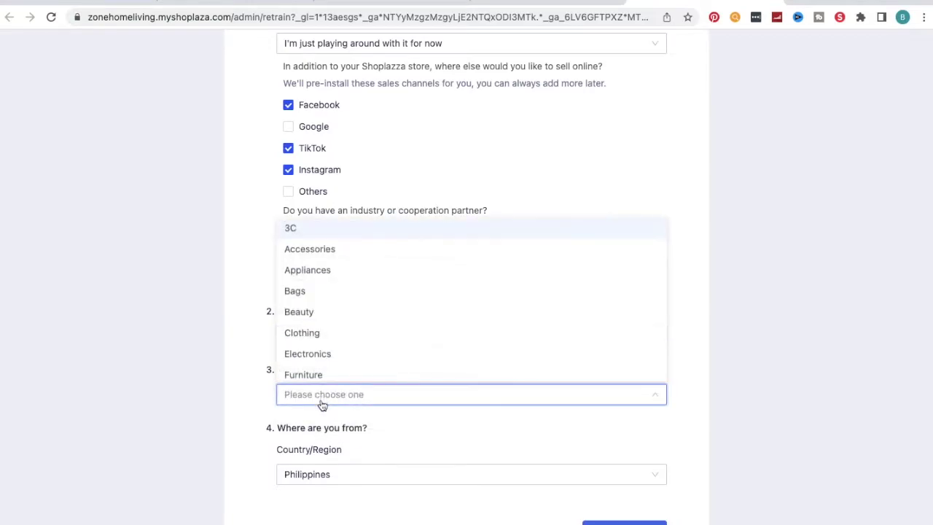
pyautogui.click(317, 372)
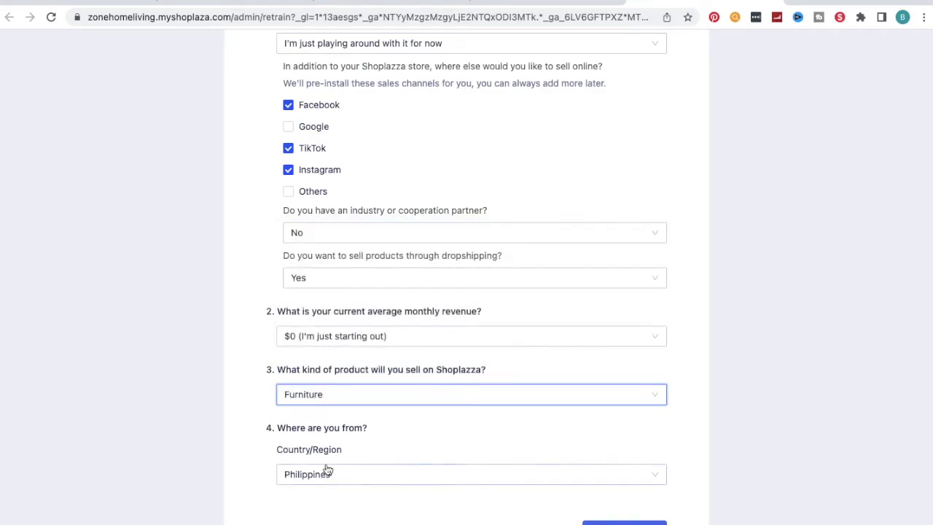
pyautogui.scroll(-2, 325, 470)
pyautogui.click(334, 423)
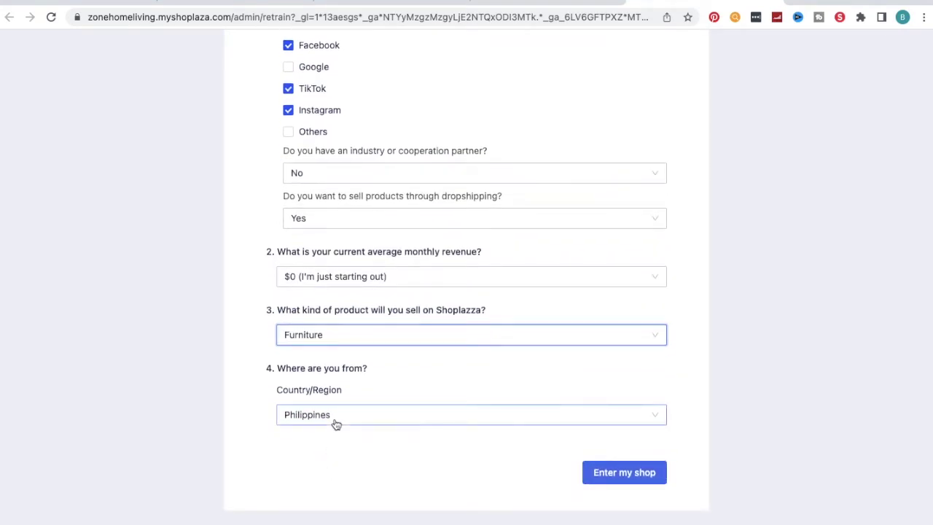
pyautogui.click(336, 393)
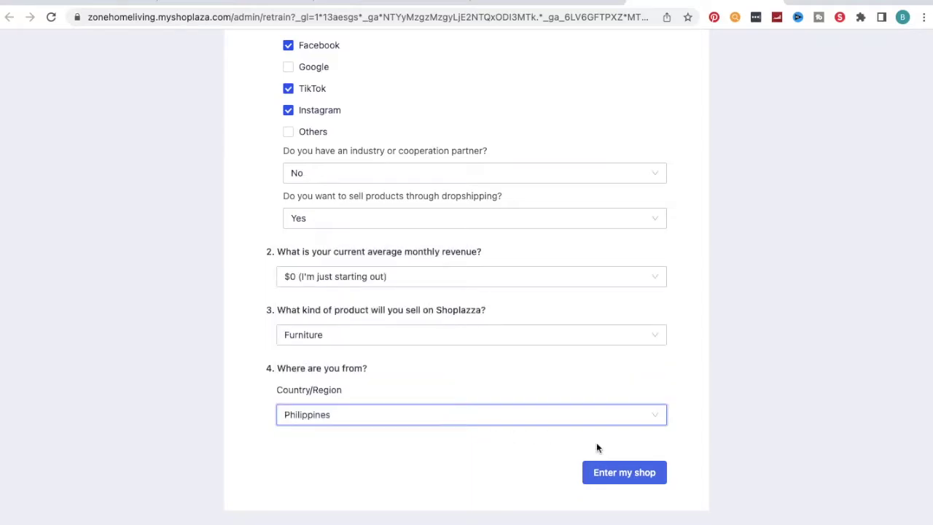
pyautogui.click(607, 475)
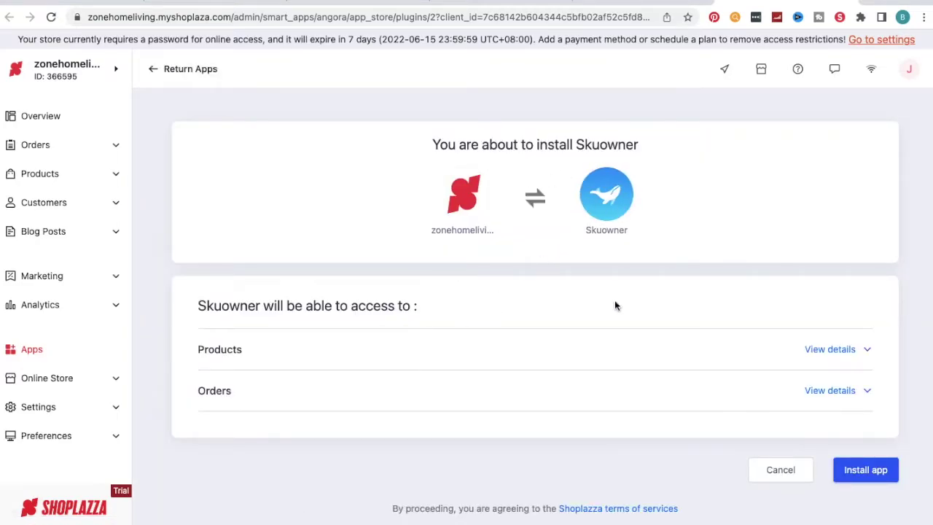
# Step: Review Skuowner's product and order permission details, then install the app
pyautogui.click(834, 354)
pyautogui.click(834, 351)
pyautogui.click(847, 393)
pyautogui.click(866, 470)
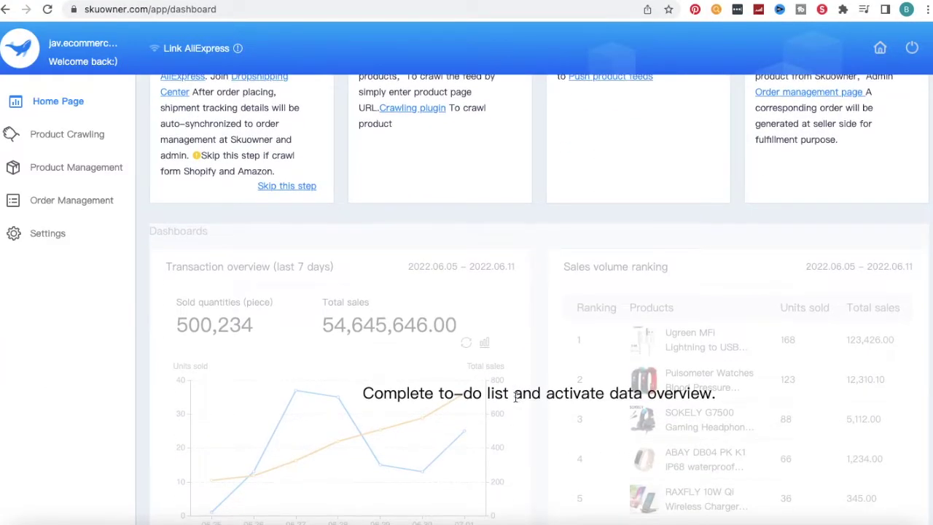
pyautogui.scroll(2, 514, 396)
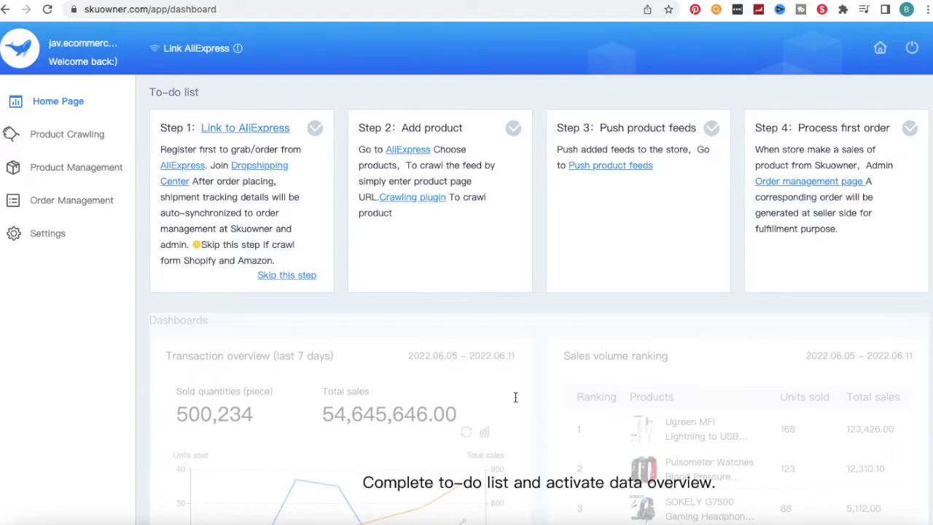
pyautogui.scroll(-1, 515, 397)
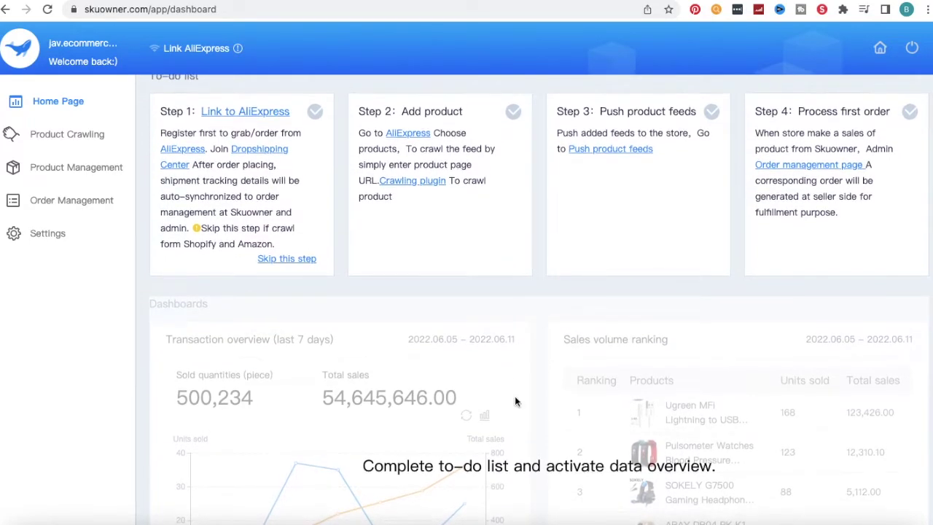
pyautogui.scroll(-2, 515, 397)
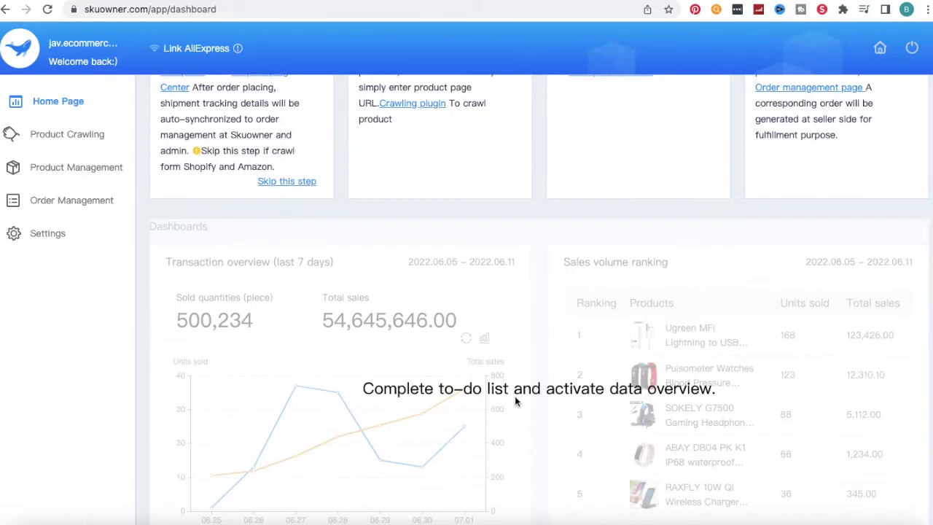
pyautogui.scroll(2, 515, 397)
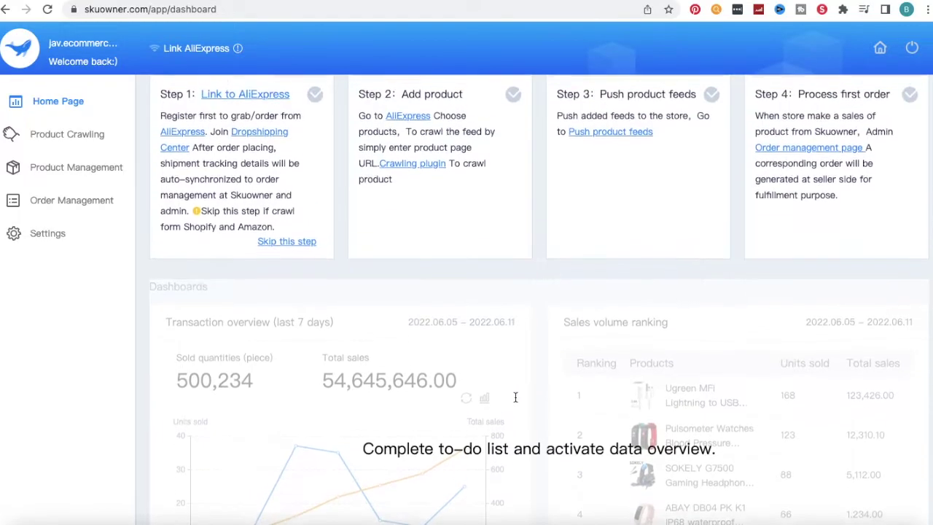
pyautogui.scroll(1, 514, 401)
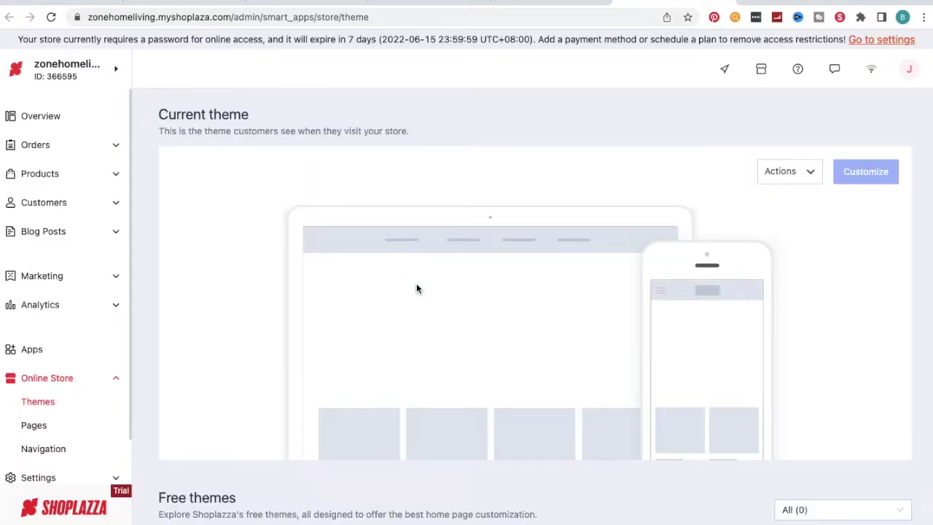
# Step: Browse the free themes and open the Saturn theme's description
pyautogui.scroll(-2, 416, 288)
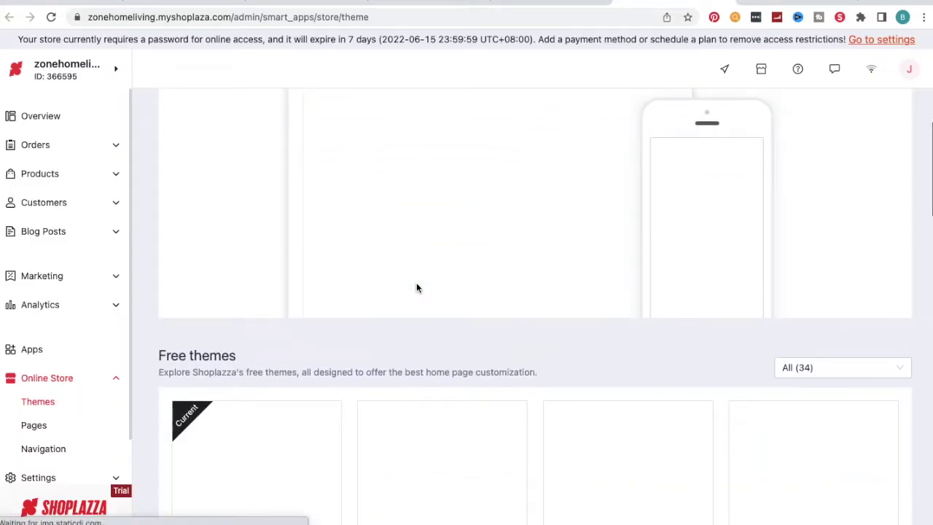
pyautogui.scroll(-2, 417, 288)
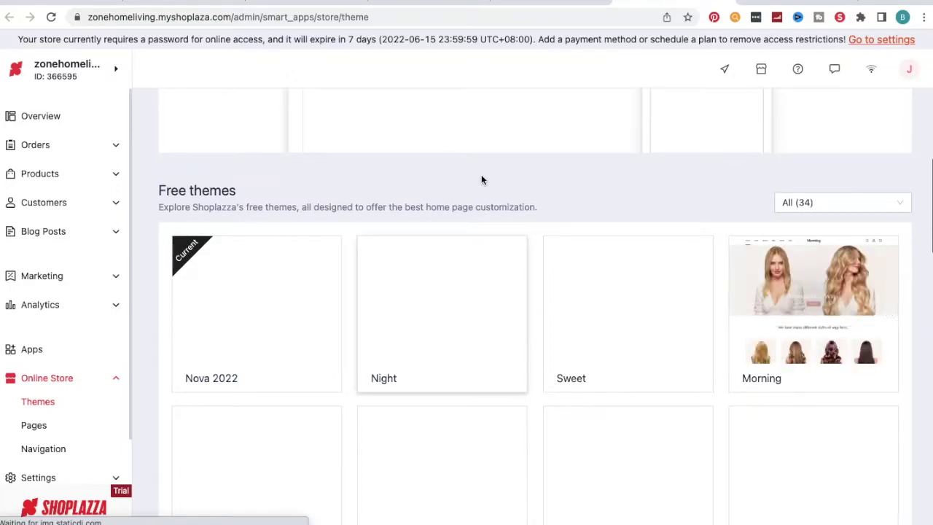
pyautogui.scroll(-1, 481, 176)
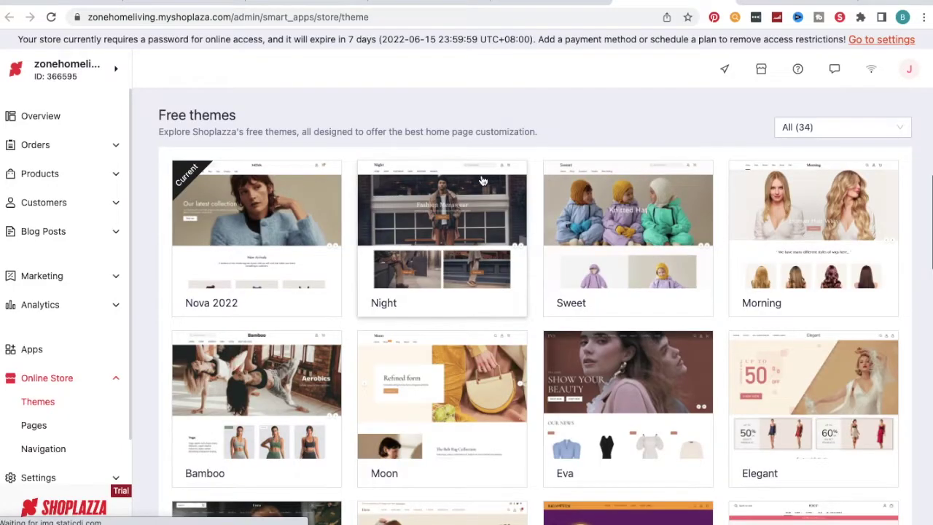
pyautogui.scroll(-2, 481, 180)
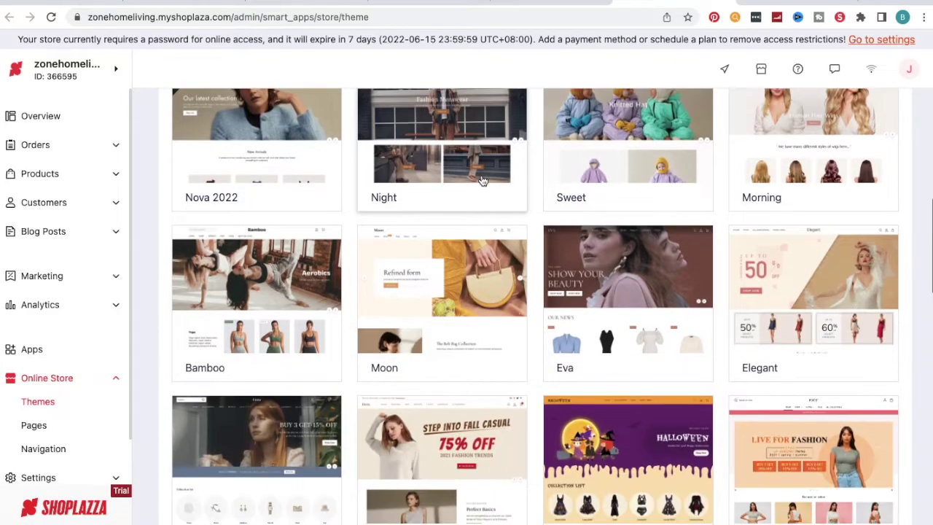
pyautogui.scroll(-2, 481, 180)
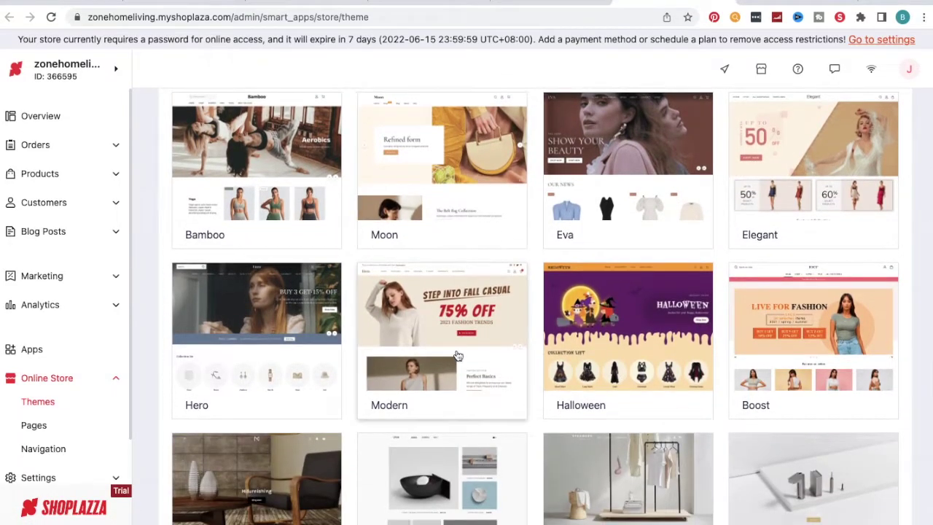
pyautogui.scroll(-2, 457, 357)
pyautogui.scroll(-2, 458, 356)
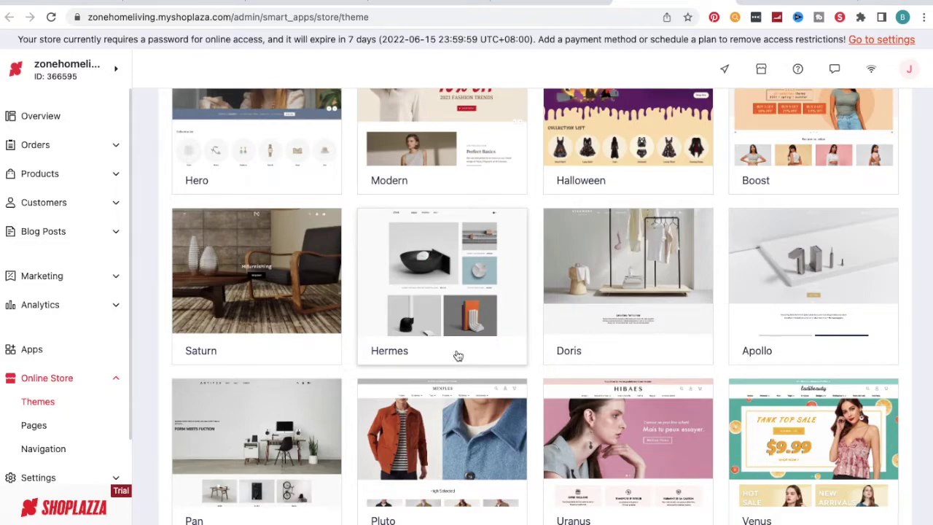
pyautogui.scroll(-3, 457, 356)
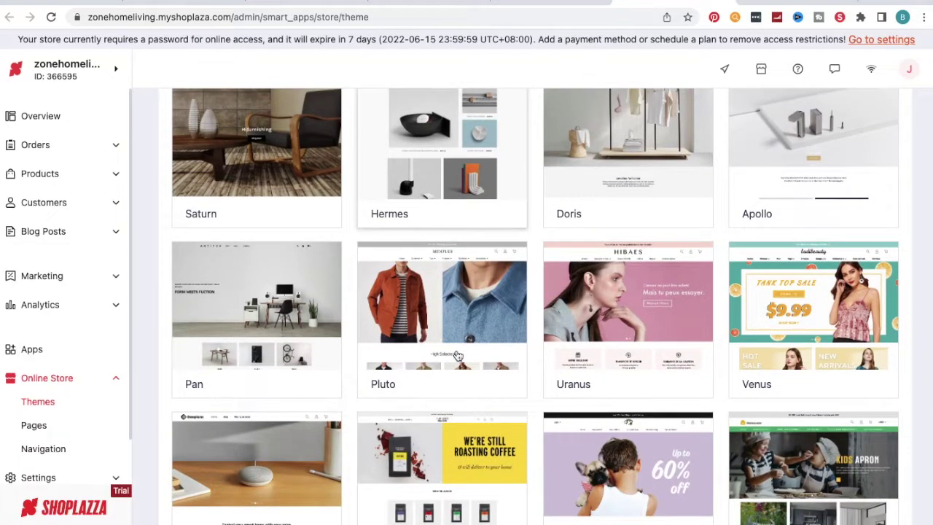
pyautogui.scroll(1, 457, 355)
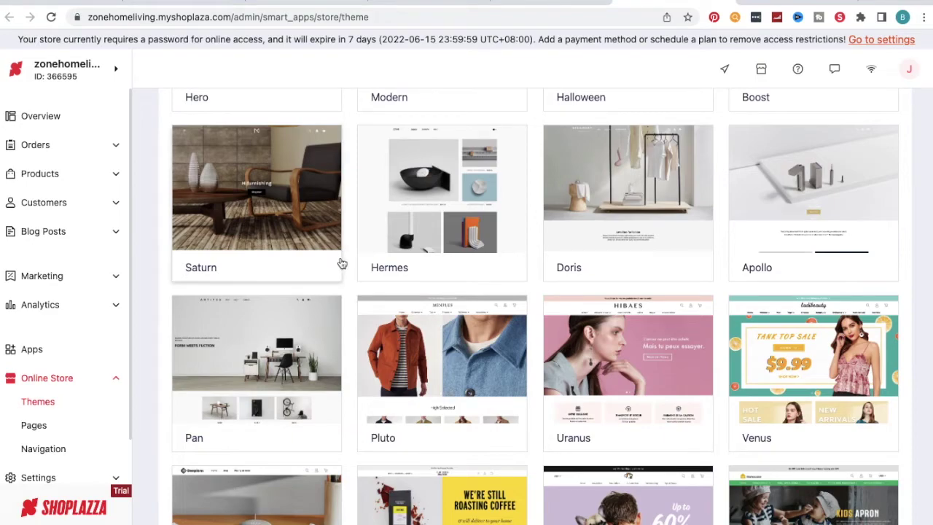
pyautogui.click(311, 217)
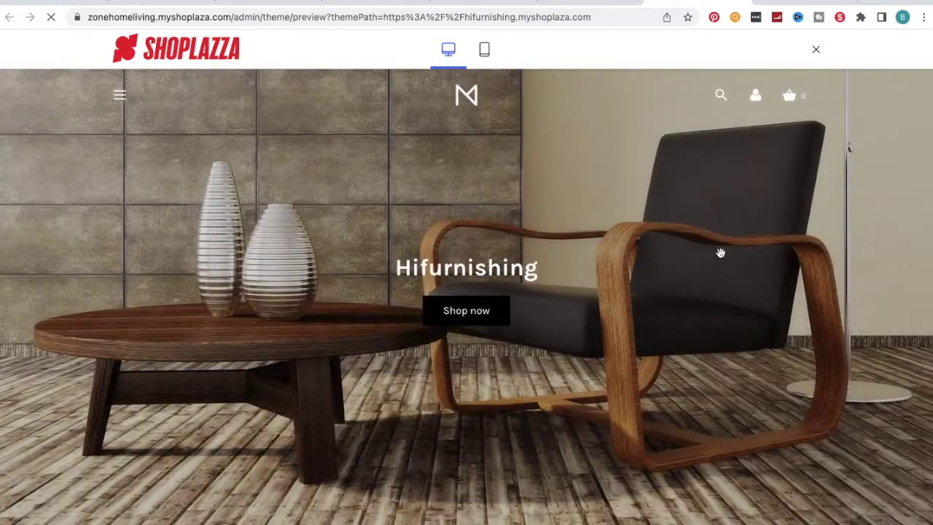
# Step: Scroll through the Saturn desktop preview, then switch it to the mobile layout
pyautogui.scroll(-3, 678, 334)
pyautogui.scroll(-2, 677, 332)
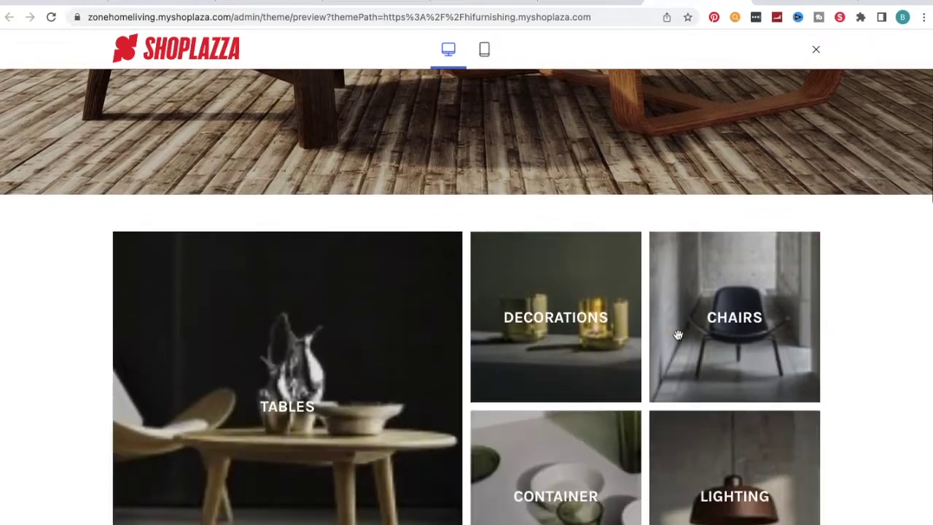
pyautogui.scroll(-1, 595, 343)
pyautogui.scroll(-4, 541, 206)
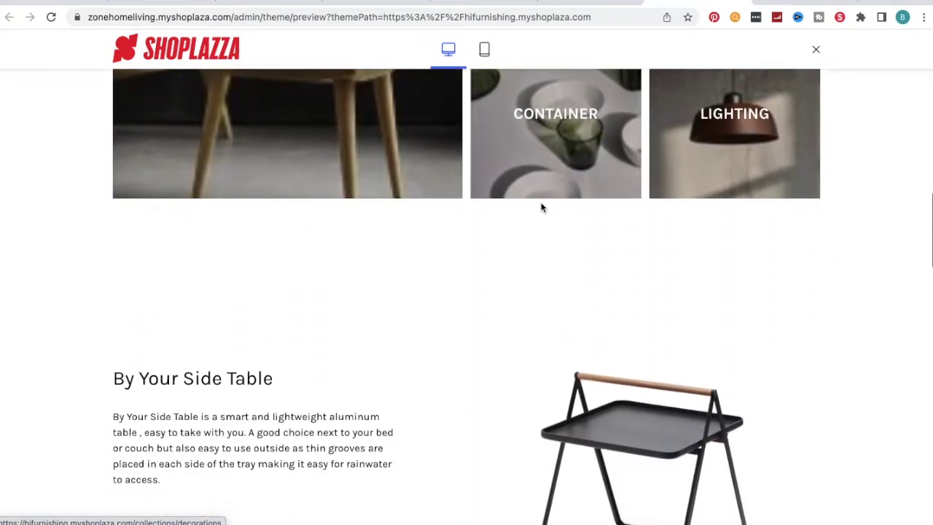
pyautogui.scroll(-5, 598, 348)
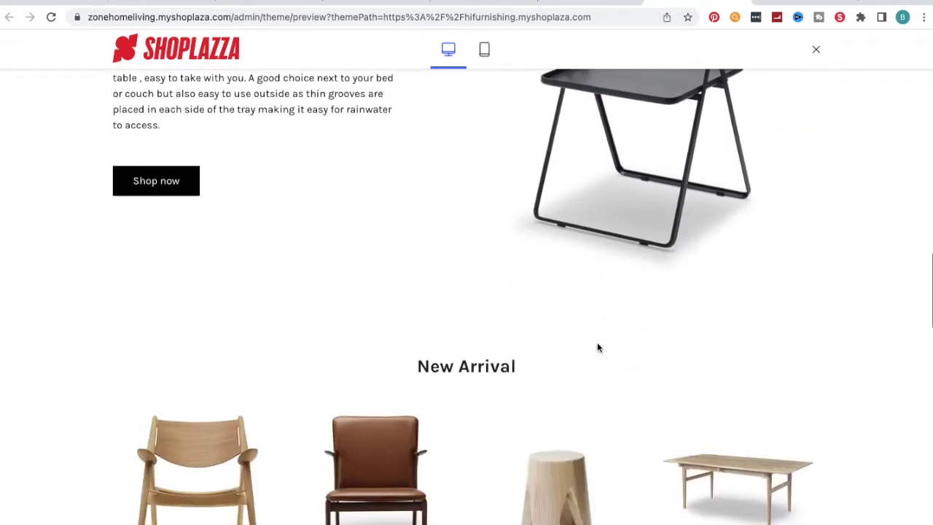
pyautogui.scroll(-2, 598, 348)
pyautogui.scroll(-2, 583, 473)
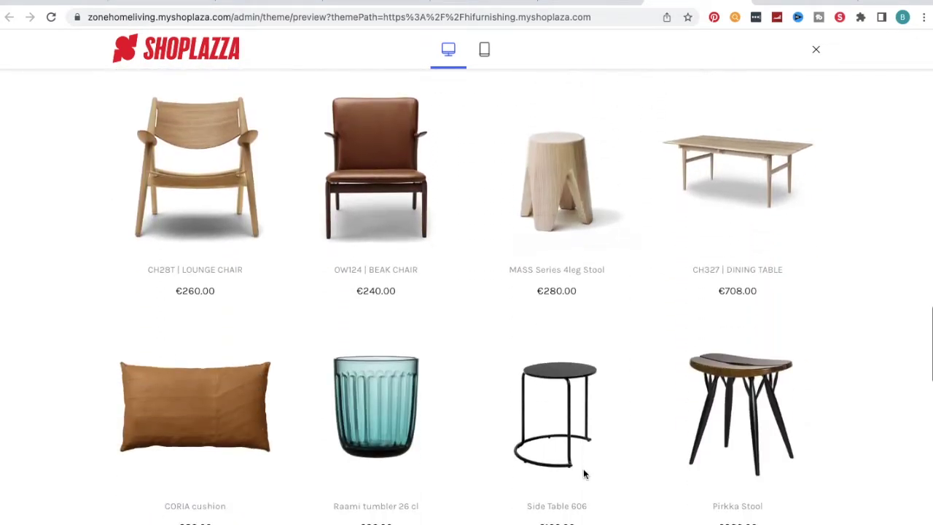
pyautogui.scroll(-1, 583, 474)
pyautogui.scroll(-3, 583, 474)
pyautogui.scroll(-1, 583, 474)
pyautogui.scroll(-3, 583, 473)
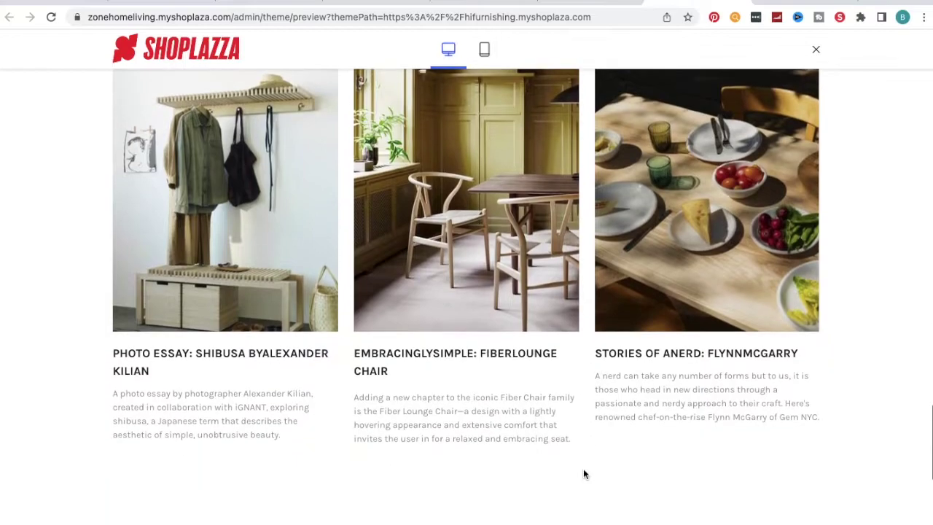
pyautogui.scroll(-4, 583, 474)
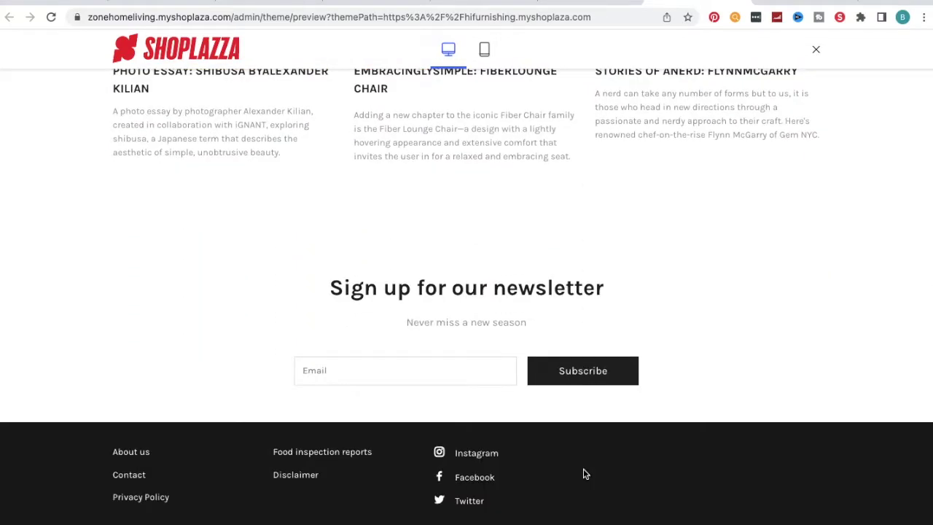
pyautogui.scroll(5, 583, 474)
pyautogui.scroll(5, 583, 475)
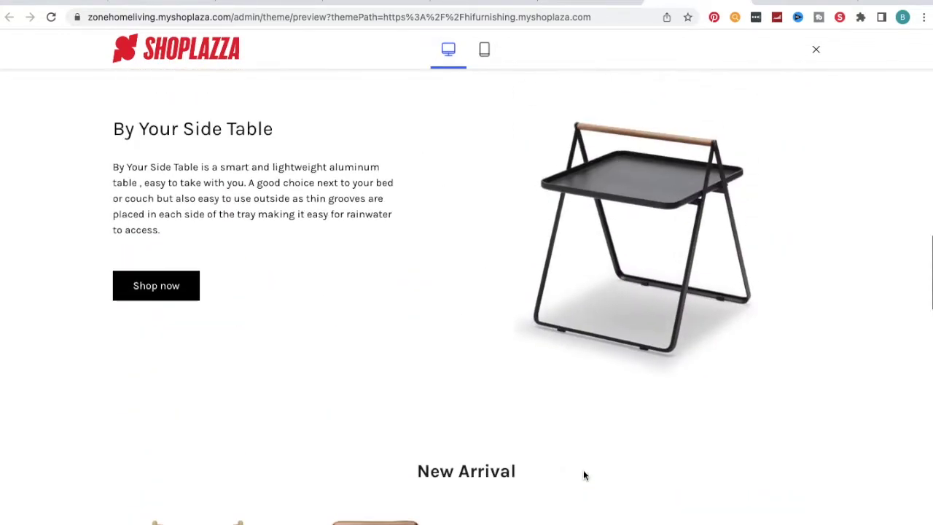
pyautogui.scroll(5, 583, 474)
pyautogui.scroll(5, 569, 438)
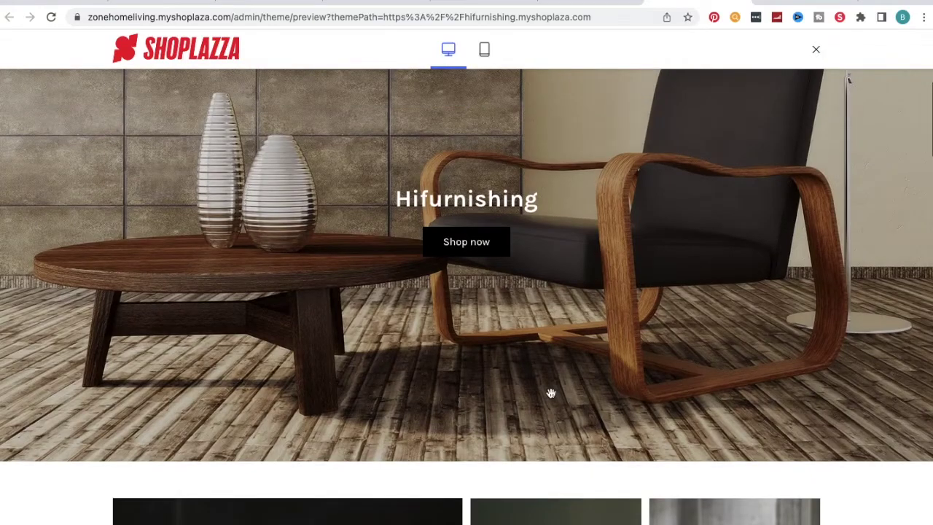
pyautogui.click(486, 61)
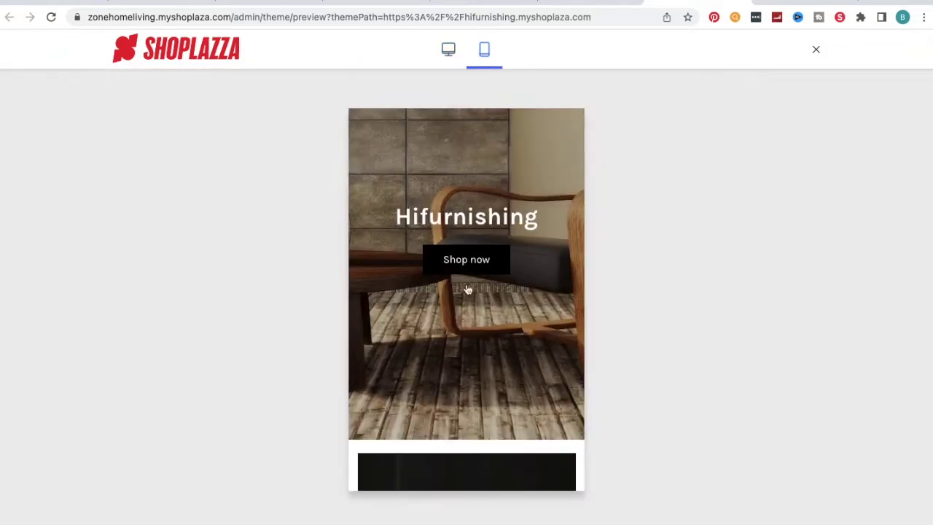
# Step: Scroll the Hifurnishing mobile preview down to the newsletter sign-up section
pyautogui.scroll(-3, 466, 287)
pyautogui.scroll(-5, 468, 290)
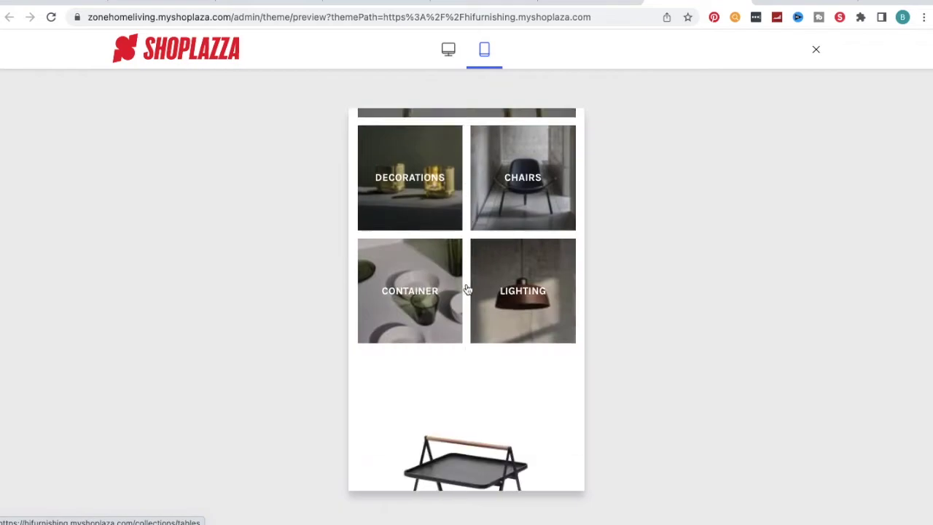
pyautogui.scroll(-3, 467, 288)
pyautogui.scroll(-1, 467, 288)
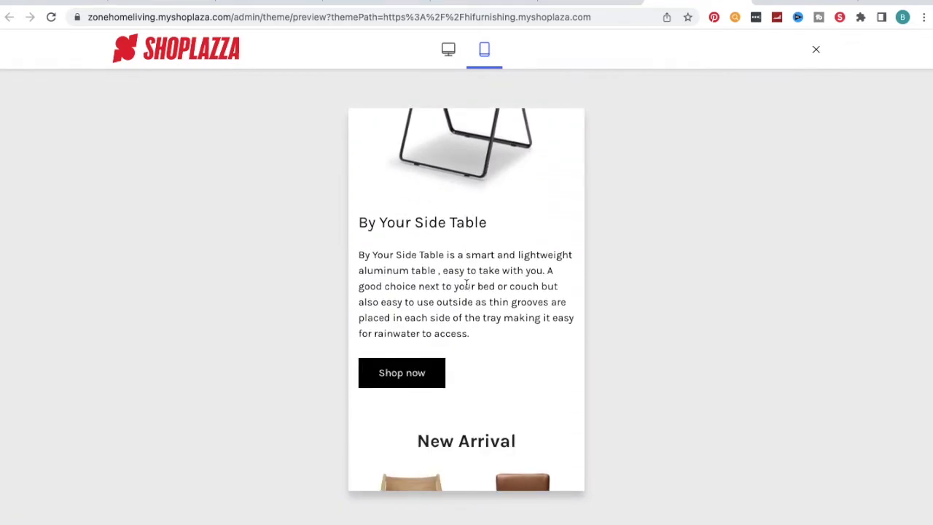
pyautogui.scroll(-2, 468, 289)
pyautogui.scroll(-3, 467, 289)
pyautogui.scroll(-3, 467, 288)
pyautogui.scroll(-3, 466, 288)
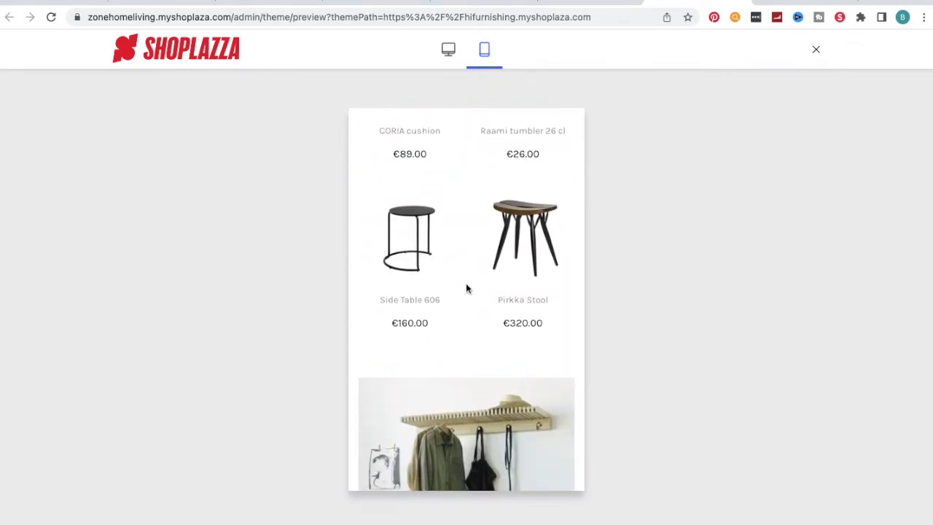
pyautogui.scroll(-1, 467, 289)
pyautogui.scroll(-4, 467, 288)
pyautogui.scroll(-3, 466, 284)
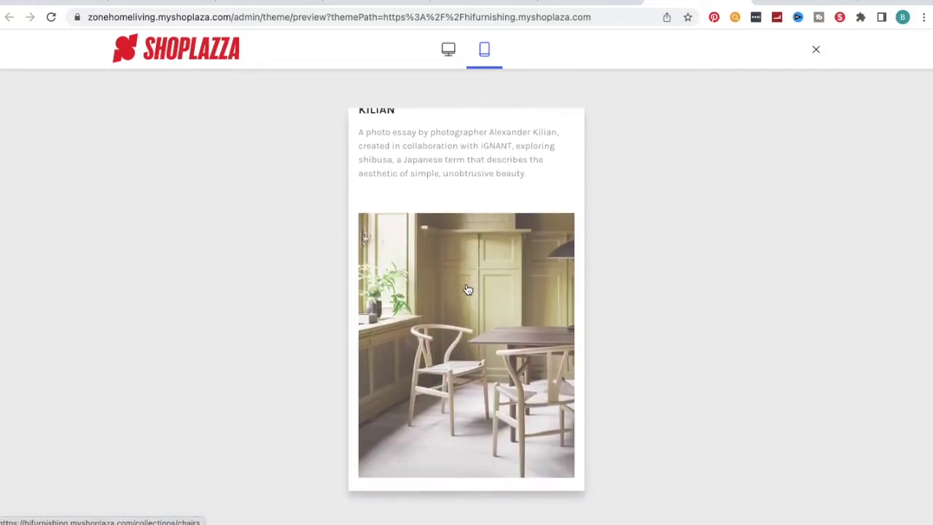
pyautogui.scroll(-3, 467, 290)
pyautogui.scroll(-3, 468, 289)
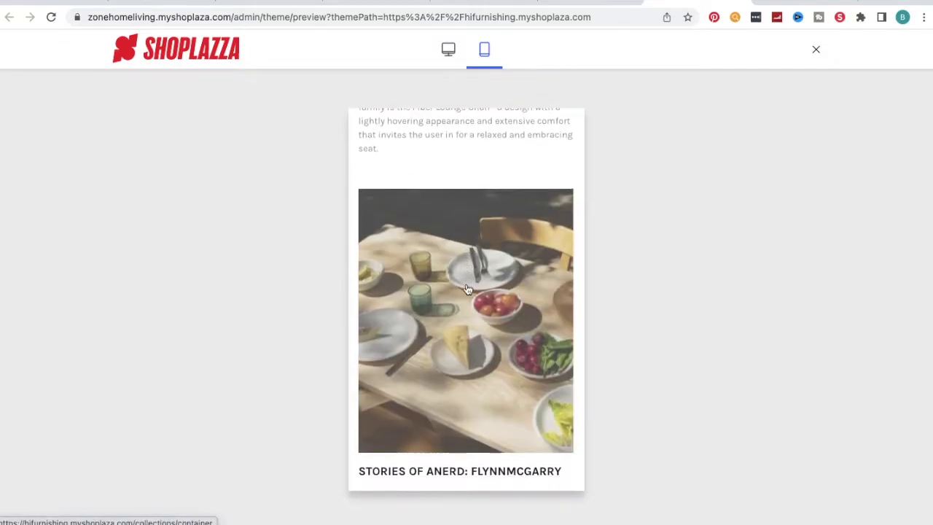
pyautogui.scroll(-1, 467, 289)
pyautogui.scroll(-2, 467, 290)
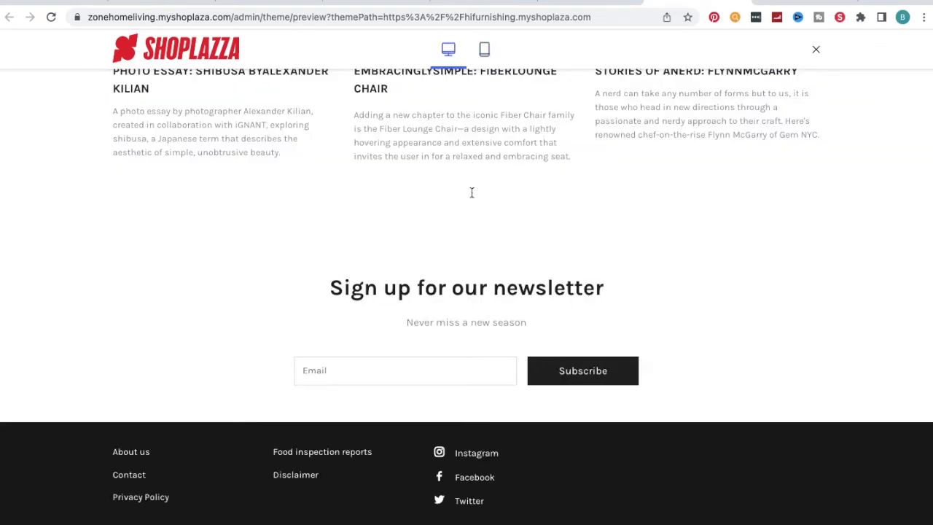
# Step: Scroll the desktop preview back up to the Hifurnishing hero banner
pyautogui.scroll(2, 471, 216)
pyautogui.scroll(5, 471, 216)
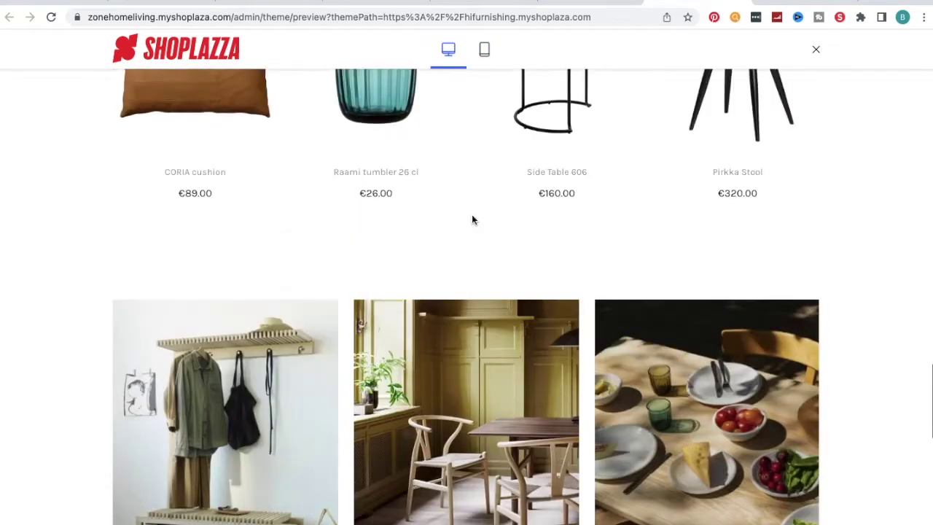
pyautogui.scroll(5, 471, 216)
pyautogui.scroll(1, 471, 218)
pyautogui.scroll(2, 472, 218)
pyautogui.scroll(5, 471, 218)
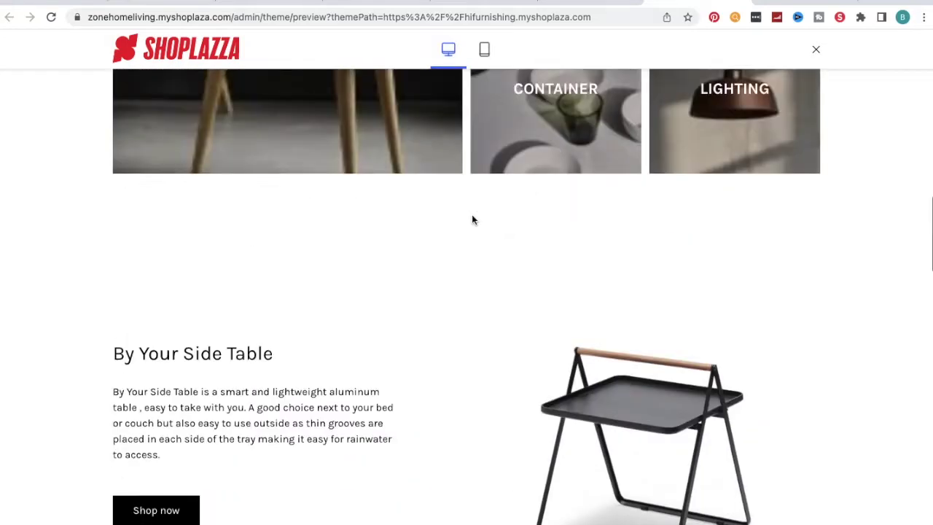
pyautogui.scroll(5, 471, 219)
pyautogui.scroll(1, 472, 218)
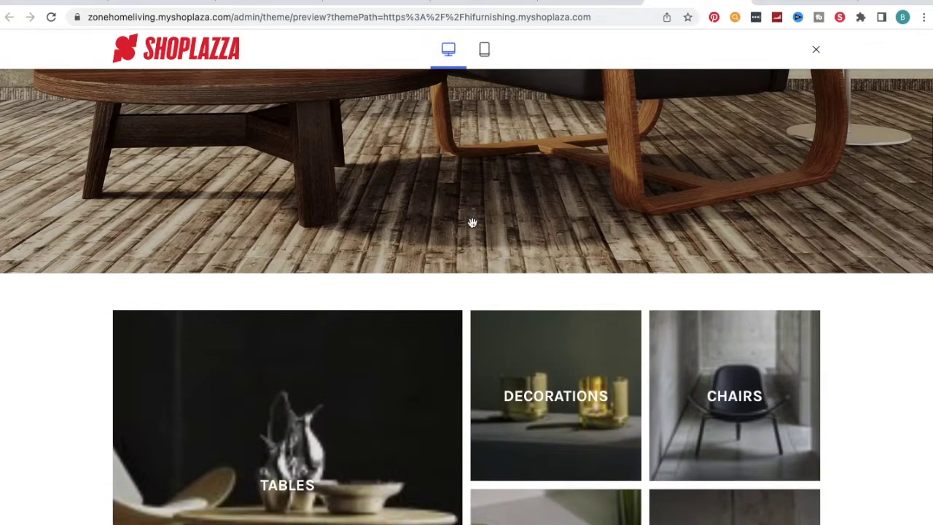
pyautogui.scroll(2, 472, 215)
pyautogui.scroll(2, 472, 223)
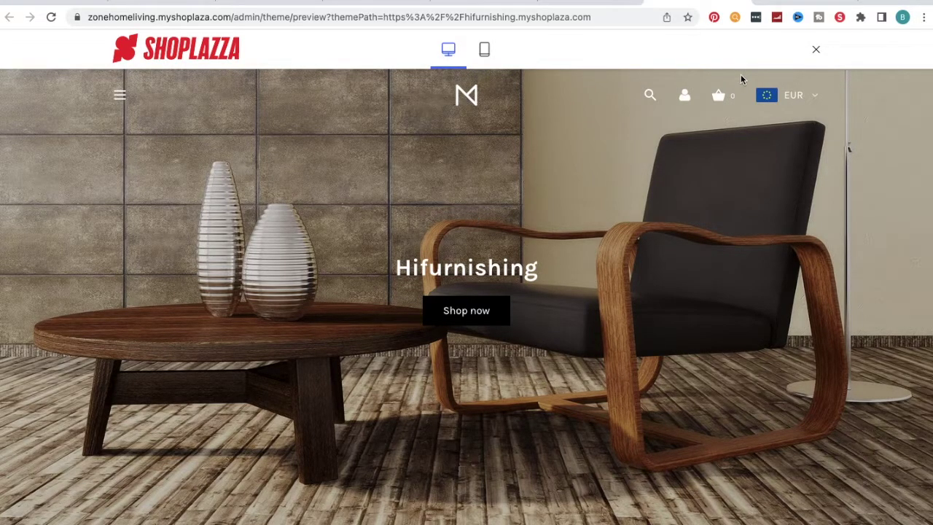
# Step: Open the EUR currency selector and browse the storefront's available currencies
pyautogui.click(791, 95)
pyautogui.scroll(-1, 755, 214)
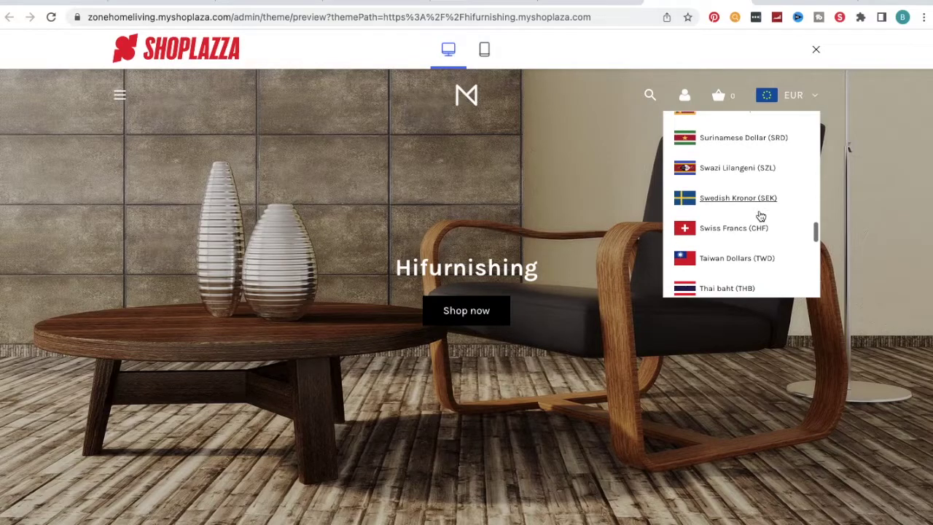
pyautogui.scroll(-3, 760, 215)
pyautogui.scroll(-3, 760, 215)
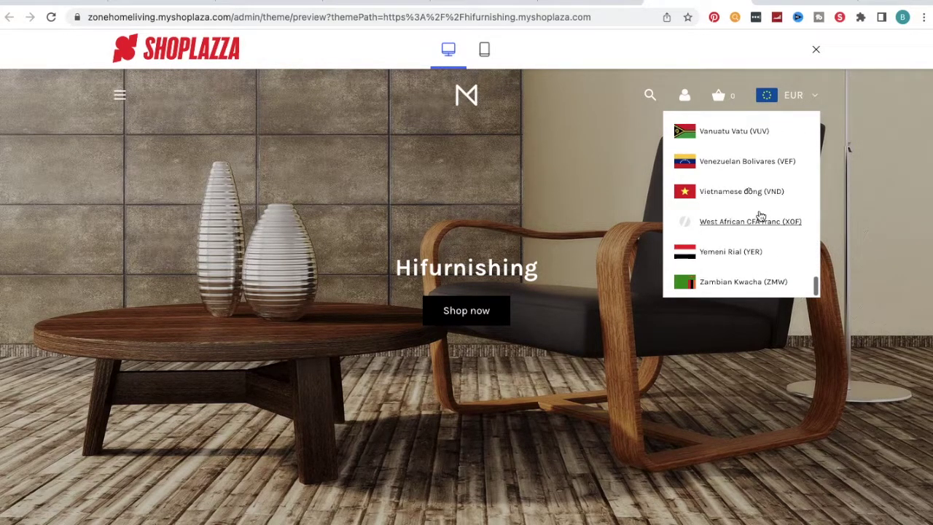
pyautogui.scroll(-2, 760, 216)
pyautogui.scroll(-1, 761, 216)
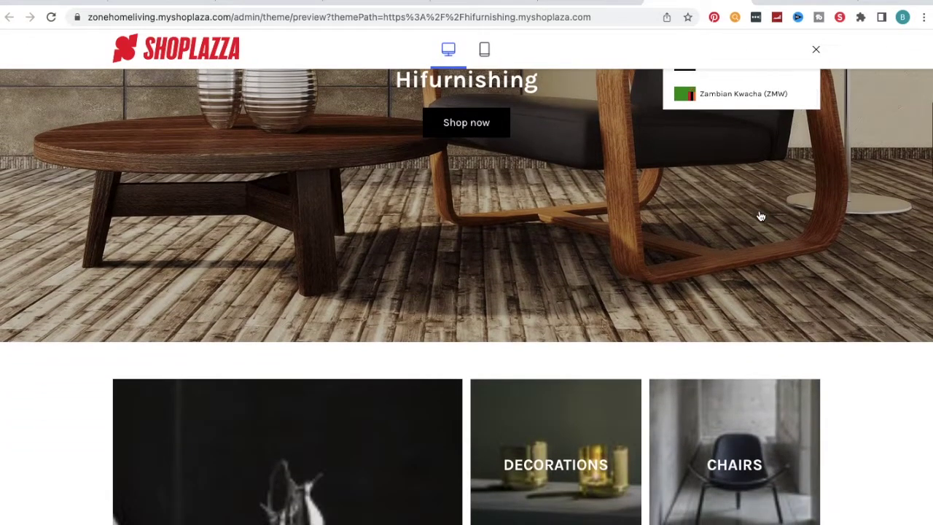
pyautogui.scroll(2, 760, 216)
pyautogui.scroll(1, 761, 216)
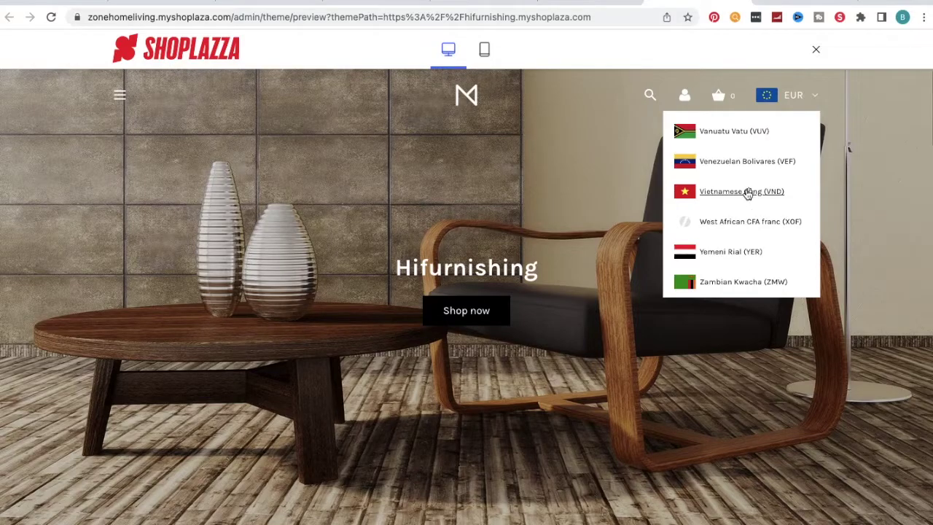
pyautogui.scroll(3, 747, 193)
pyautogui.scroll(2, 747, 194)
pyautogui.scroll(2, 747, 194)
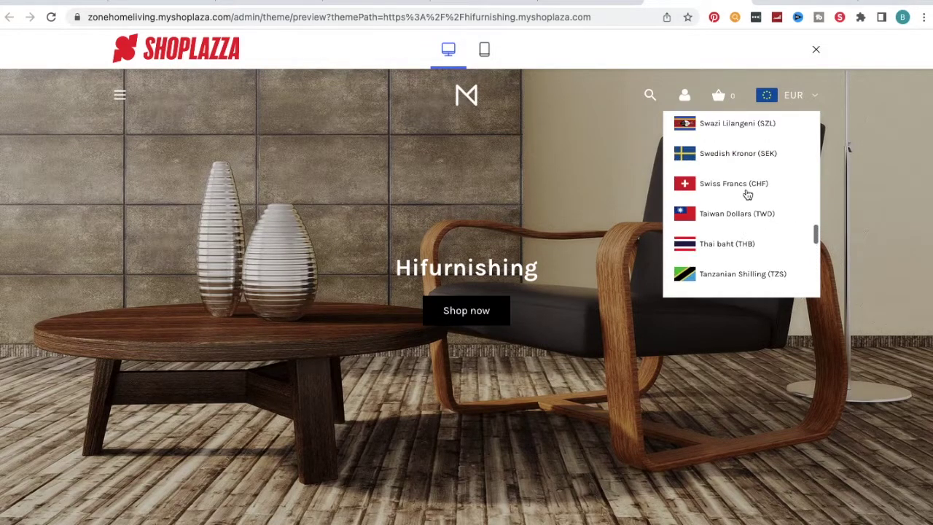
pyautogui.scroll(2, 747, 194)
# Step: Close the theme preview to return to the Saturn description
pyautogui.scroll(2, 747, 193)
pyautogui.scroll(3, 747, 194)
pyautogui.scroll(2, 747, 194)
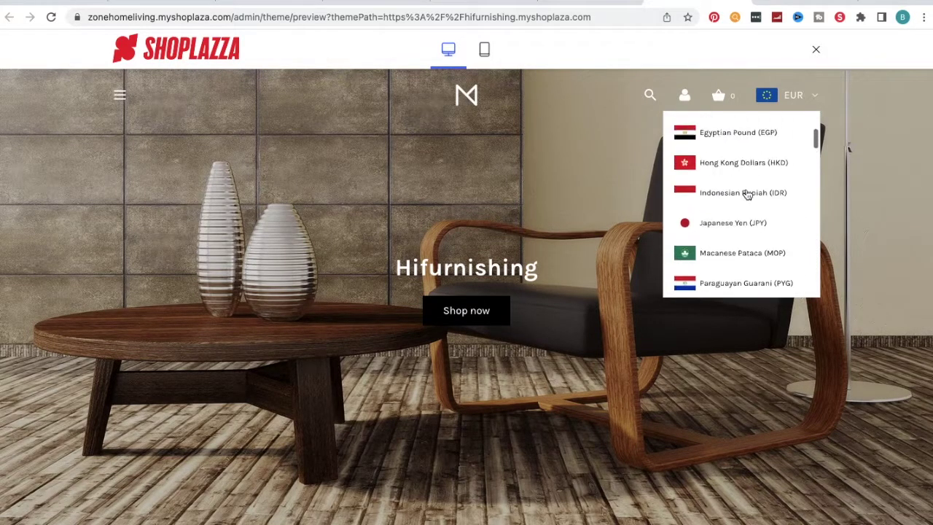
pyautogui.scroll(2, 747, 194)
pyautogui.click(574, 4)
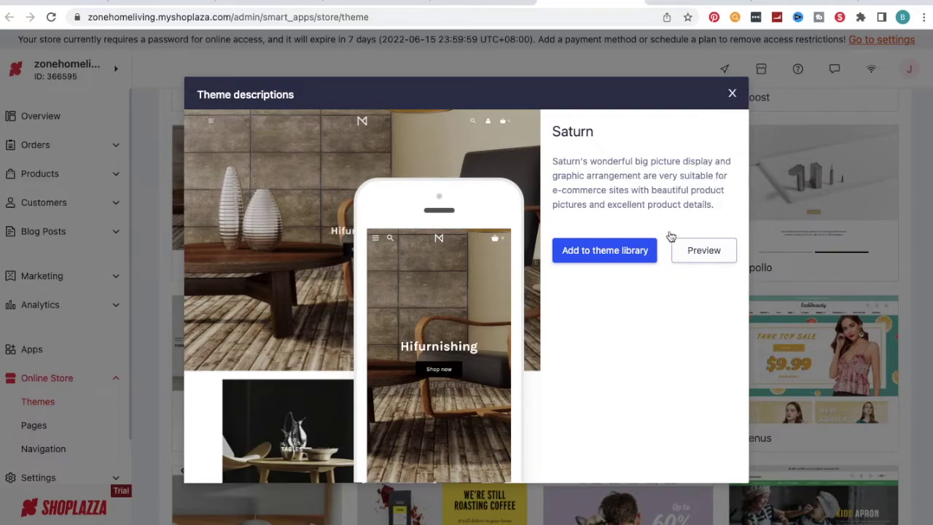
# Step: Add Saturn to the theme library and accept the privacy-notice pop-up
pyautogui.click(617, 250)
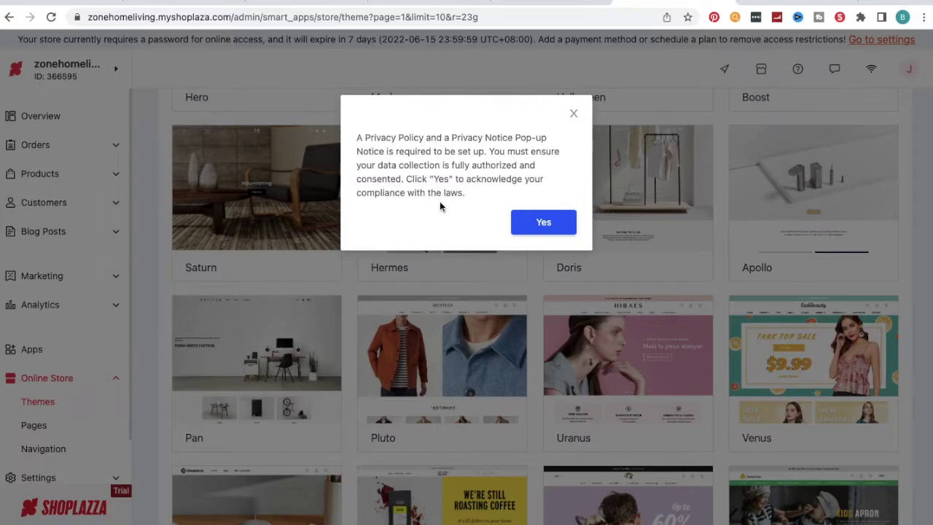
pyautogui.click(537, 226)
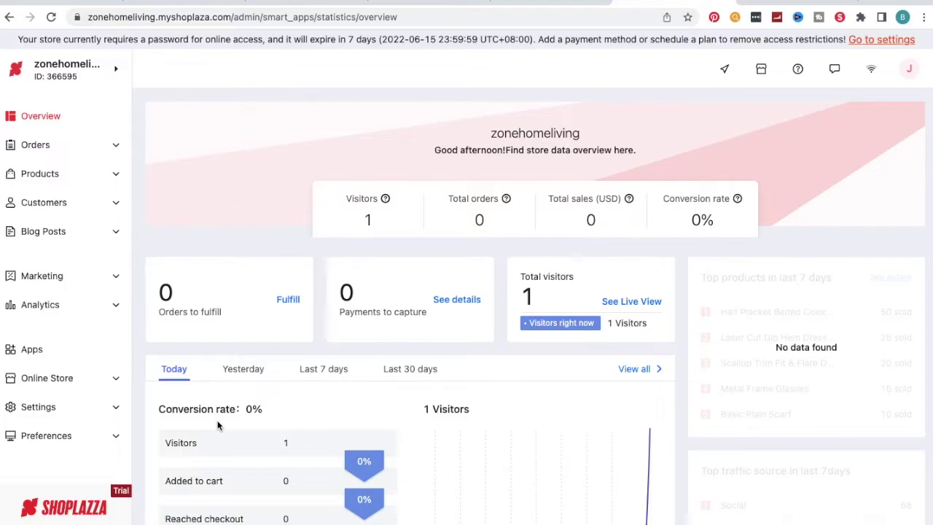
# Step: Scroll the Overview figures, then open the empty Products > Collections page
pyautogui.scroll(-2, 218, 425)
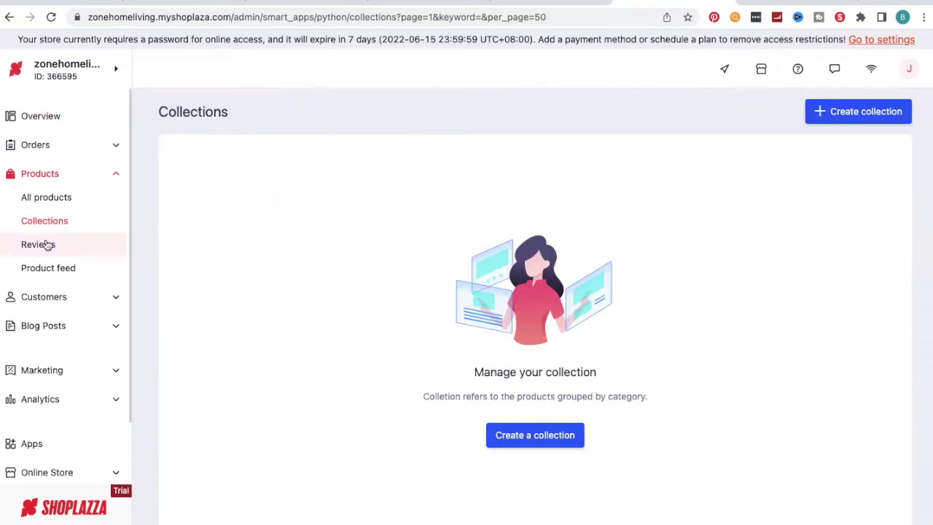
pyautogui.click(46, 244)
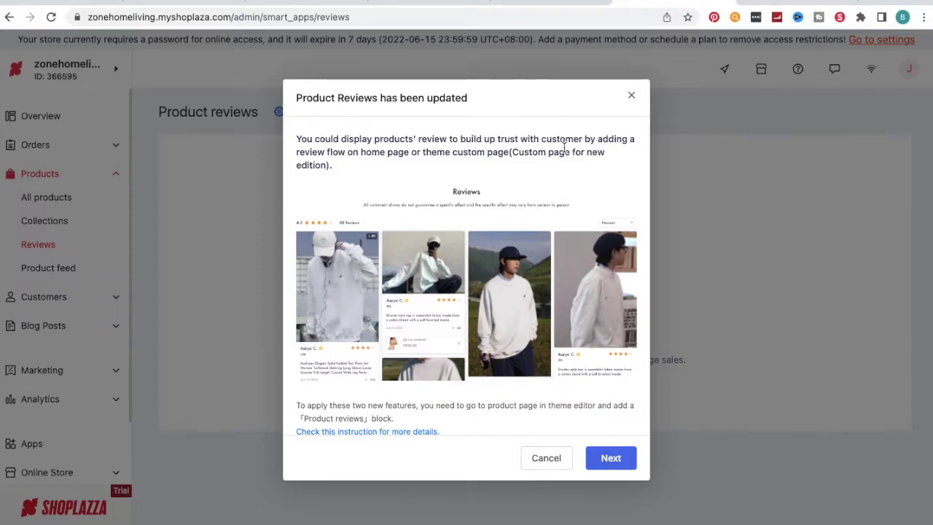
pyautogui.moveTo(509, 299)
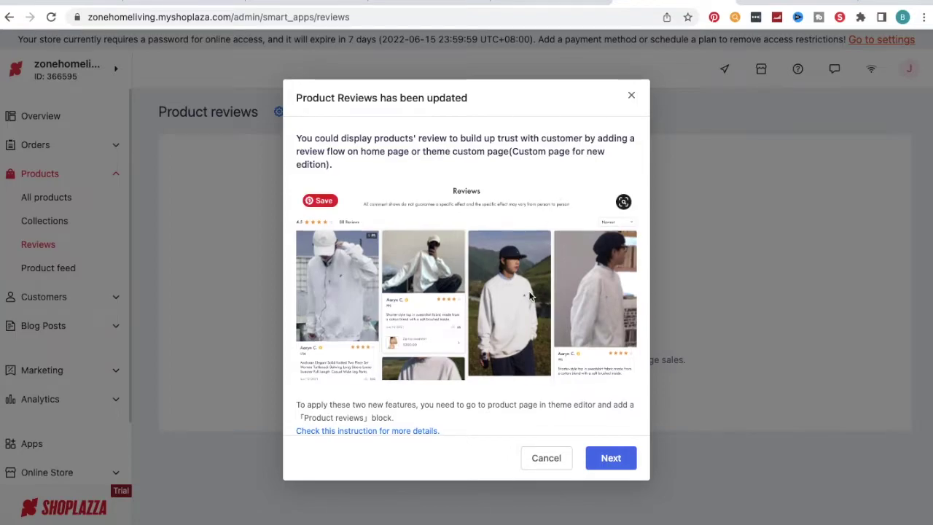
# Step: Go through the 'Product Reviews has been updated' dialog and add the Product Reviews feature
pyautogui.scroll(-1, 530, 296)
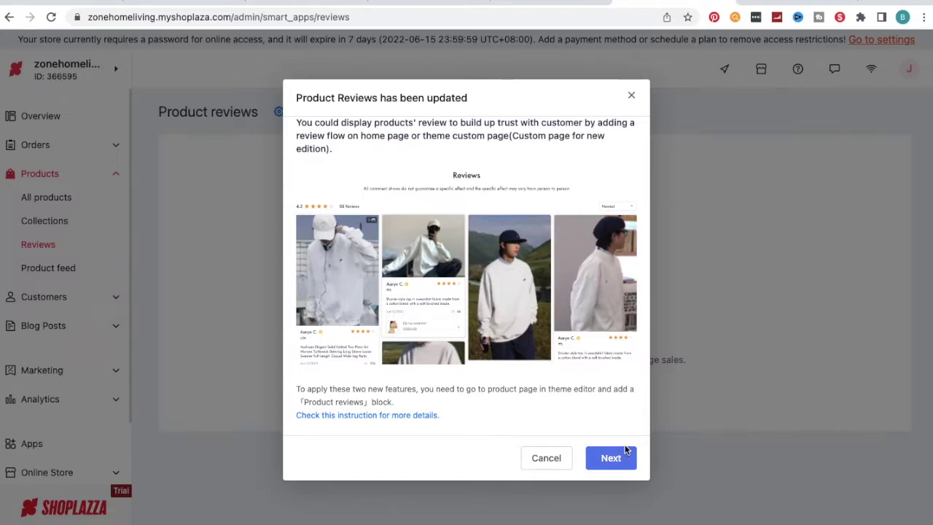
pyautogui.click(625, 452)
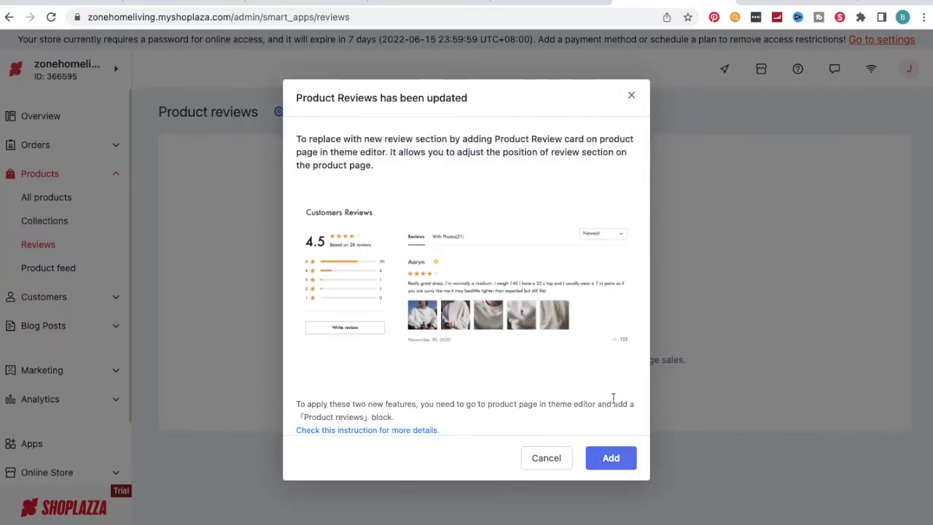
pyautogui.moveTo(467, 277)
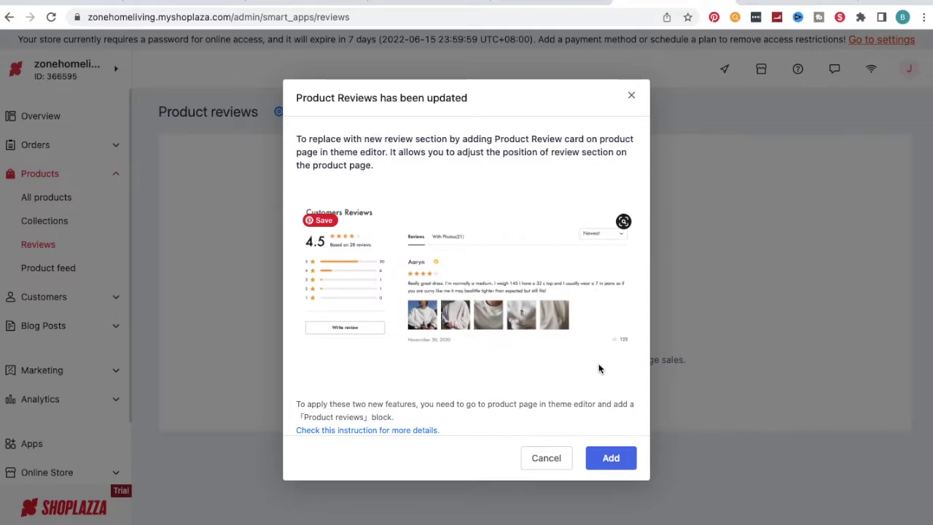
pyautogui.click(609, 454)
# Step: View the empty Customers list, then open the Customer notifications email settings
pyautogui.click(92, 210)
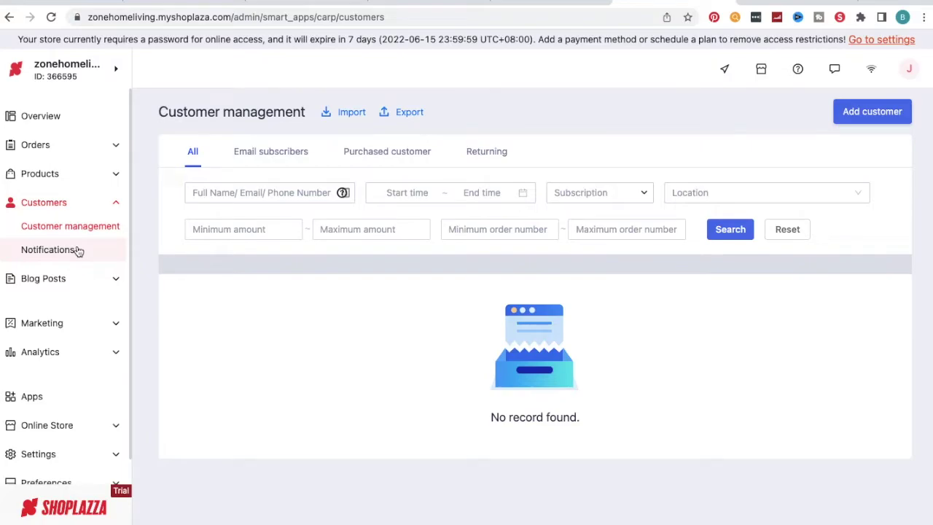
pyautogui.click(78, 250)
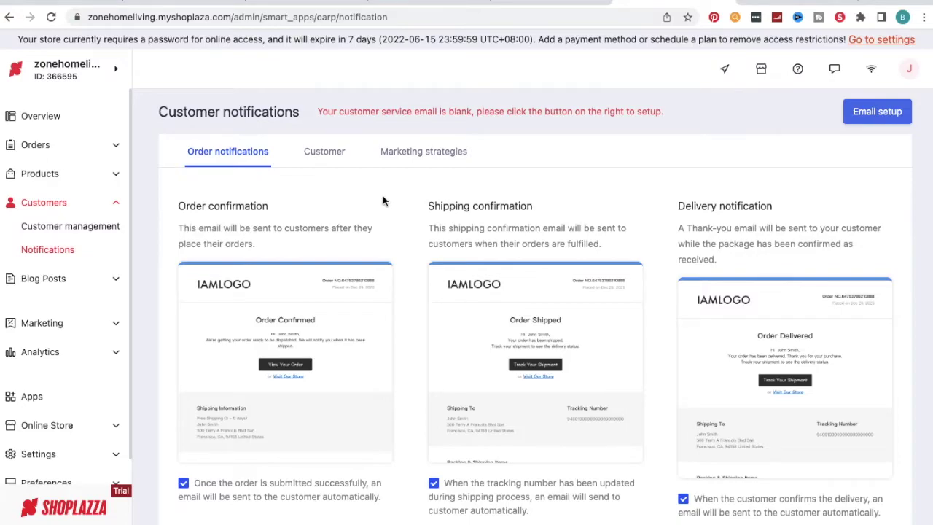
pyautogui.moveTo(285, 358)
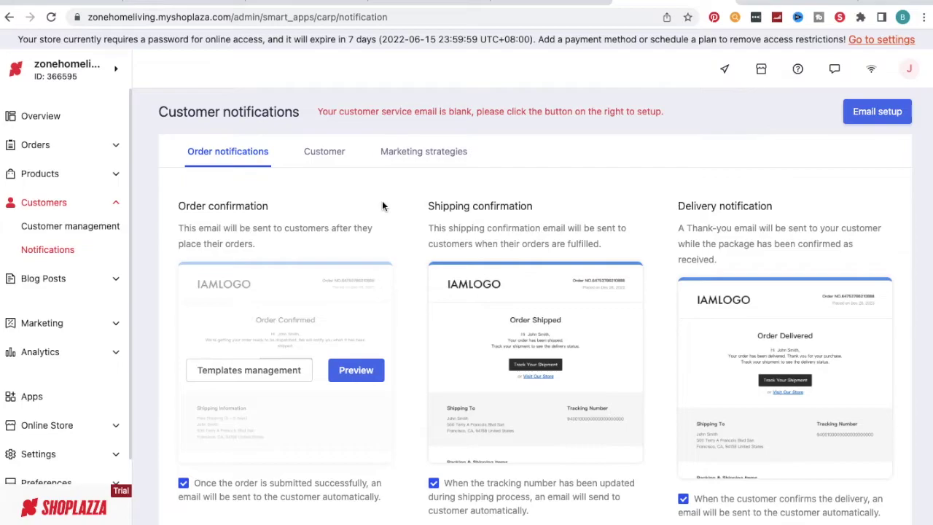
pyautogui.scroll(-1, 382, 204)
pyautogui.scroll(-2, 382, 204)
pyautogui.scroll(-2, 382, 204)
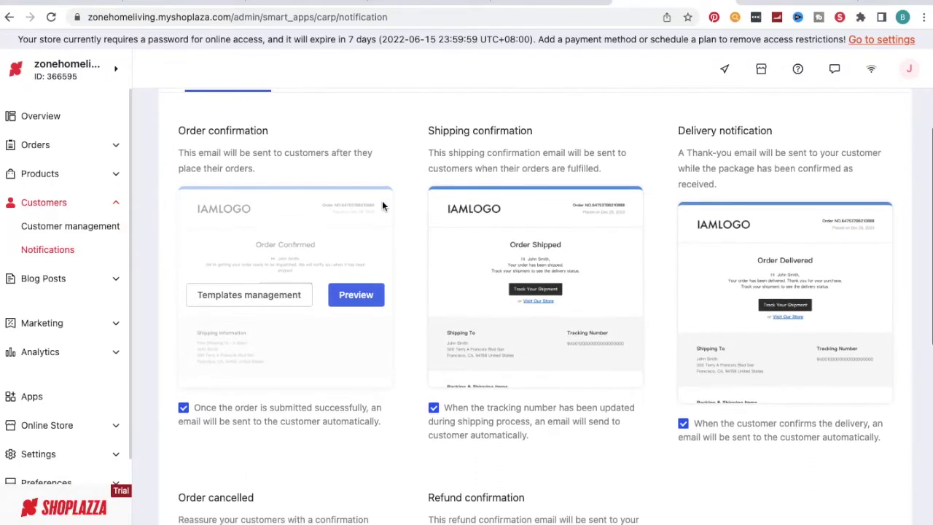
pyautogui.scroll(-1, 382, 207)
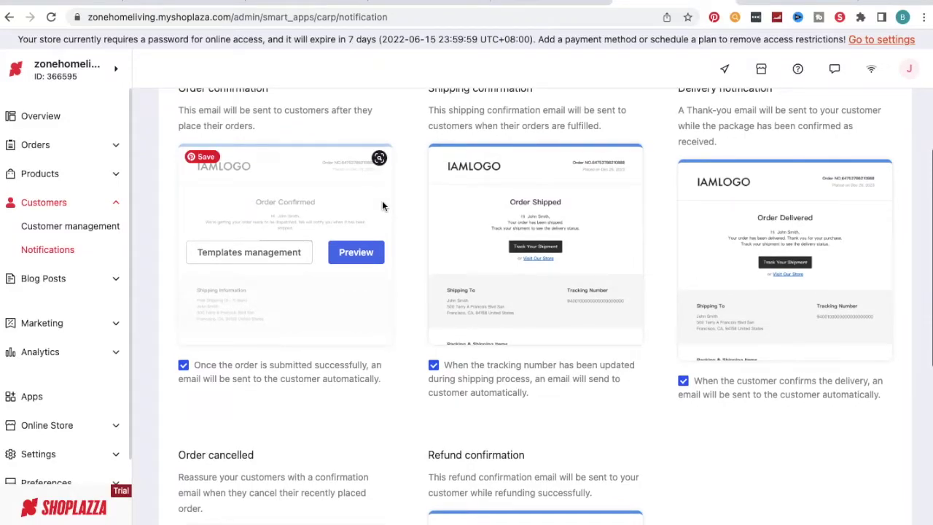
pyautogui.scroll(-1, 382, 206)
pyautogui.scroll(-2, 382, 207)
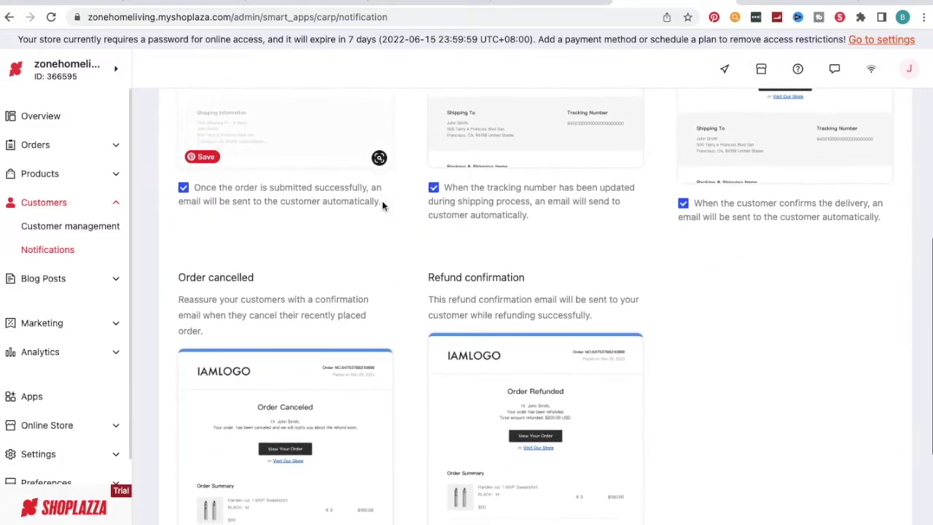
pyautogui.scroll(-1, 383, 207)
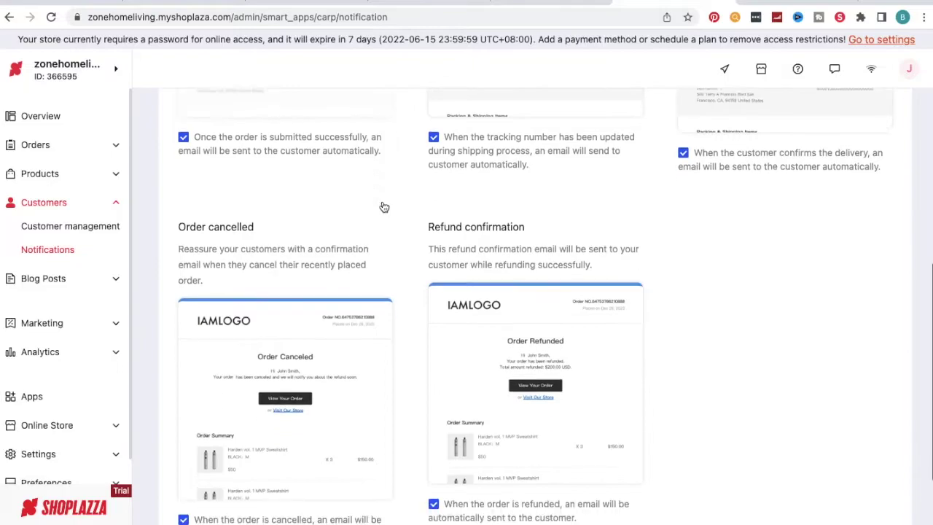
pyautogui.scroll(-2, 384, 207)
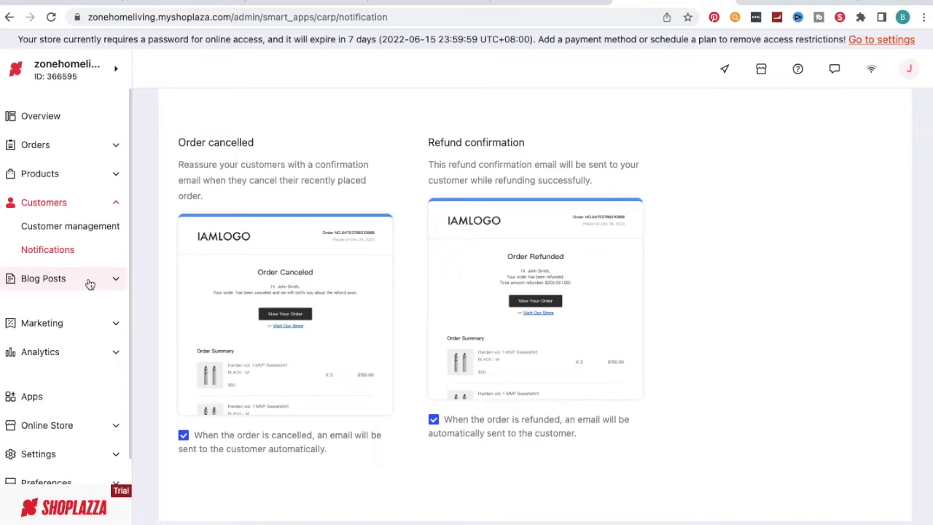
pyautogui.click(81, 326)
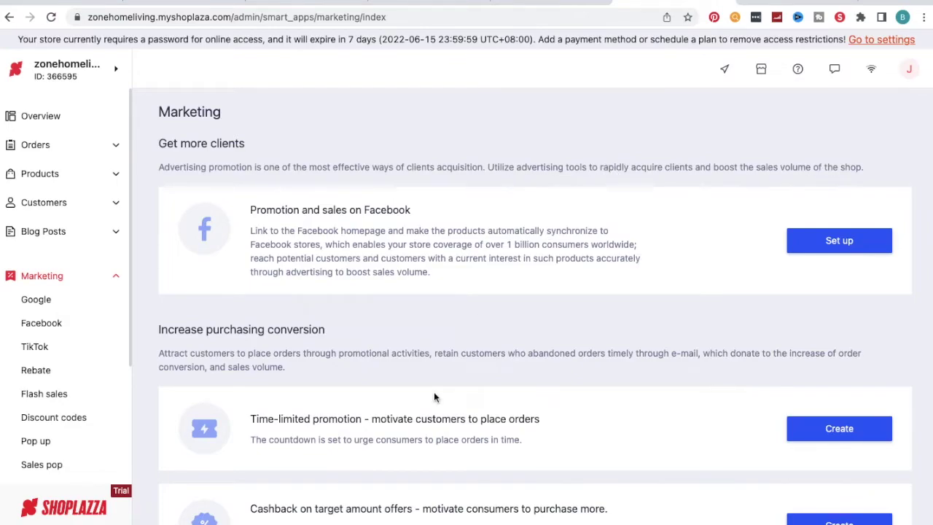
# Step: Scroll through the Marketing cards and bring up the TikTok marketing setup page
pyautogui.scroll(-3, 433, 393)
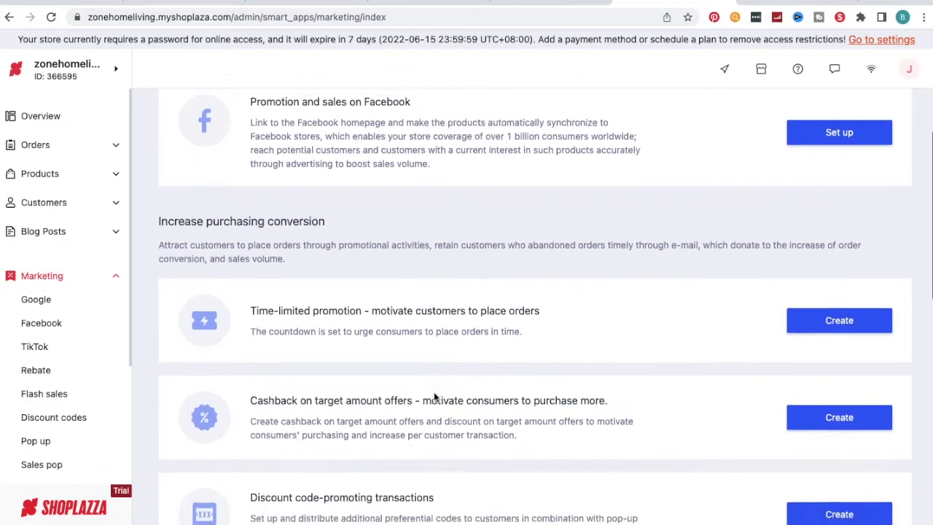
pyautogui.scroll(-1, 434, 397)
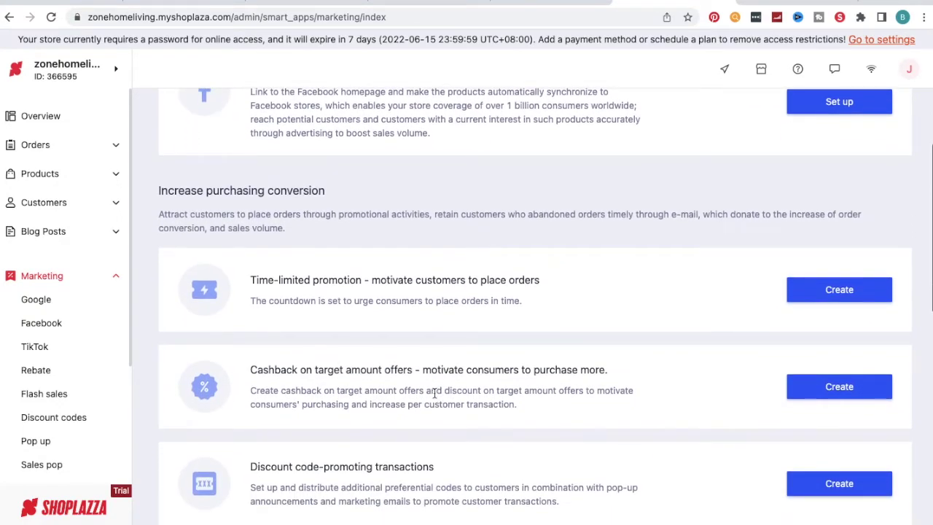
pyautogui.scroll(-3, 434, 394)
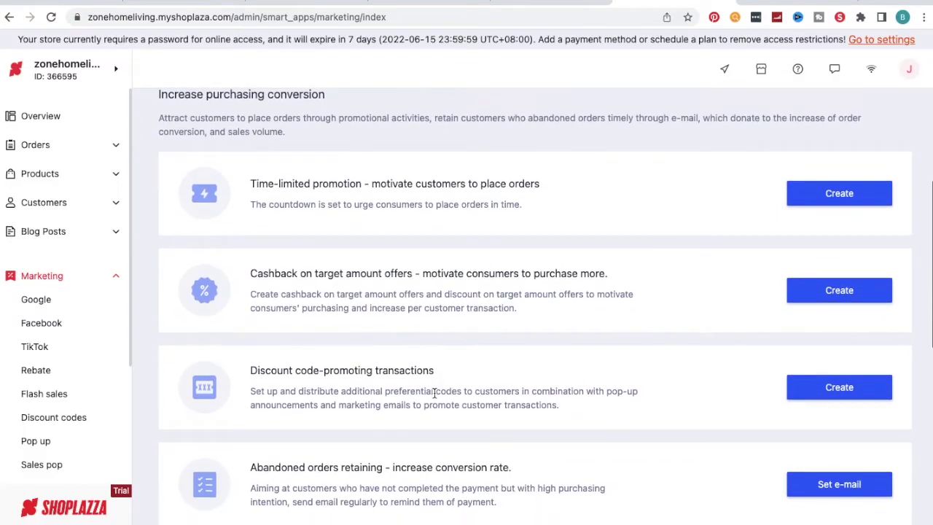
pyautogui.scroll(-4, 434, 393)
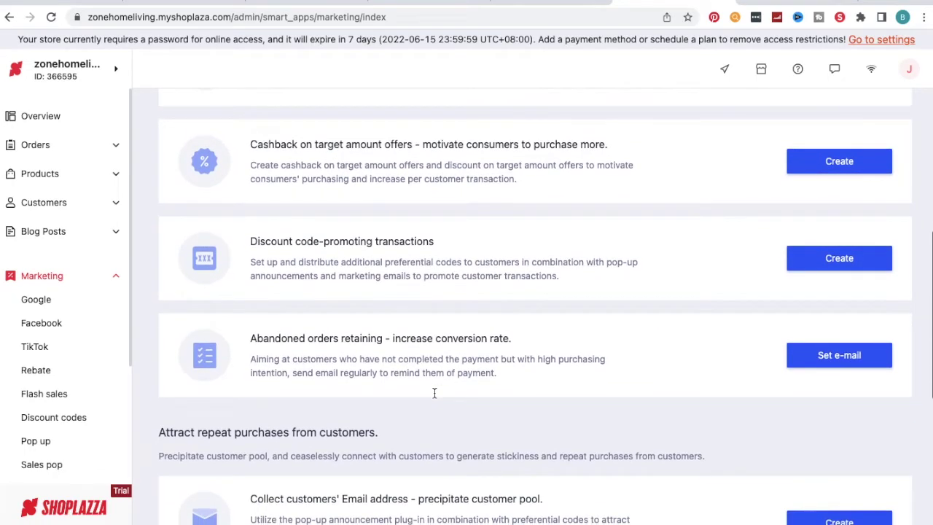
pyautogui.scroll(-5, 434, 394)
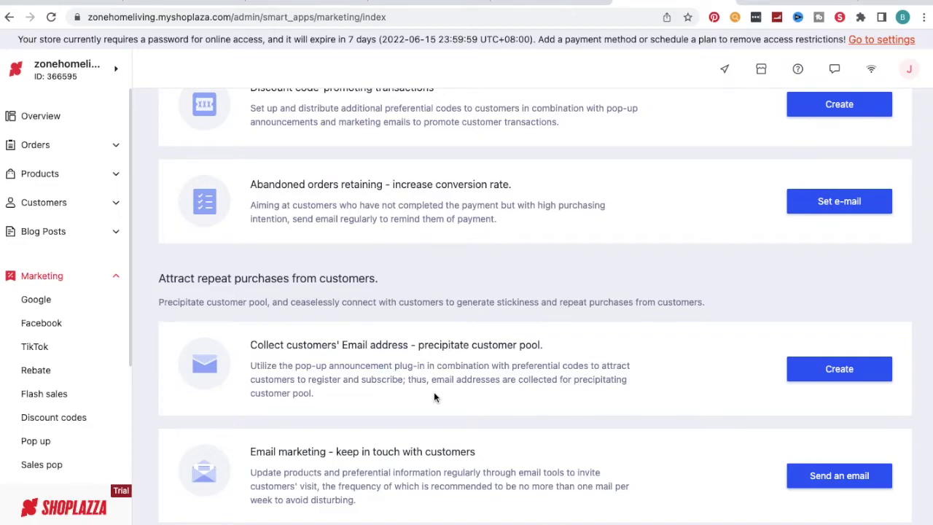
pyautogui.scroll(-2, 433, 396)
pyautogui.scroll(-2, 433, 396)
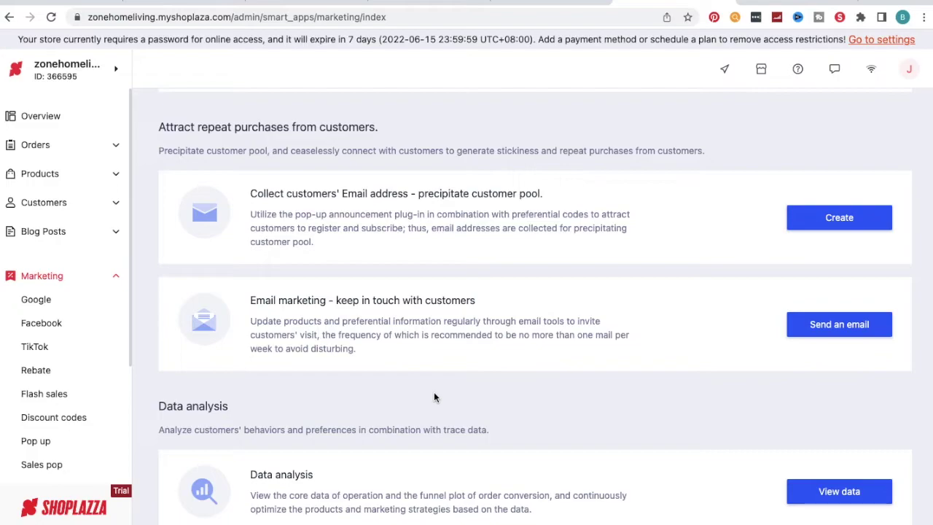
pyautogui.click(57, 350)
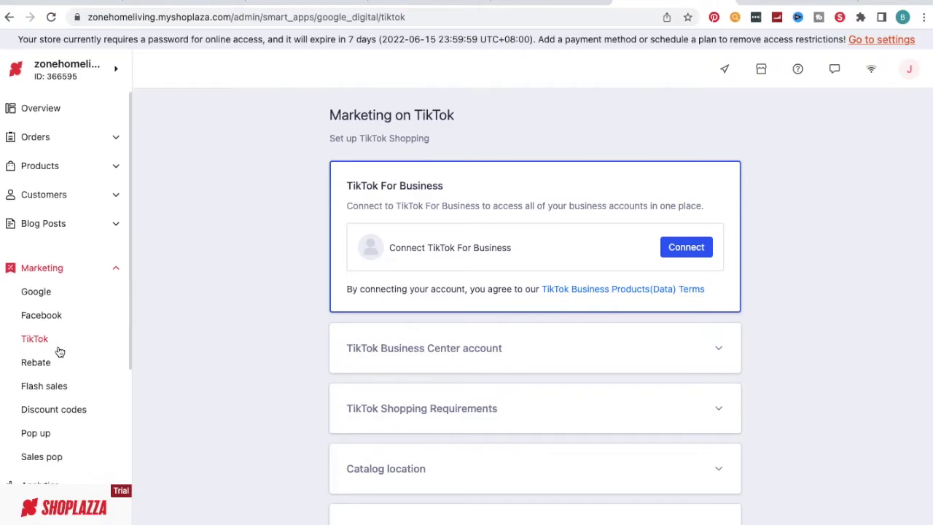
# Step: Scroll the TikTok page, then go to Settings > Plan and Payment
pyautogui.scroll(-3, 59, 351)
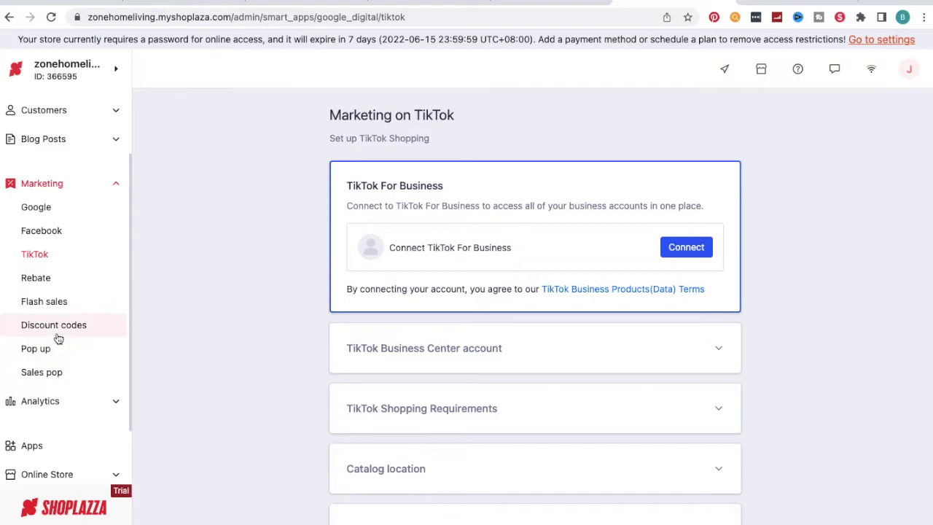
pyautogui.scroll(-2, 58, 343)
pyautogui.scroll(-1, 57, 339)
pyautogui.click(38, 425)
pyautogui.click(69, 432)
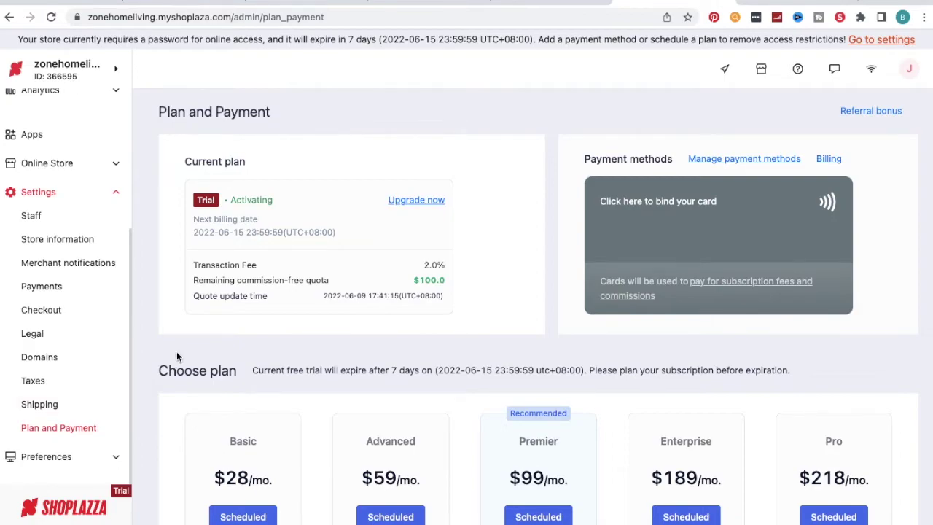
# Step: Scroll through the active trial and the subscription plans from $28 to $218 monthly
pyautogui.scroll(-1, 176, 355)
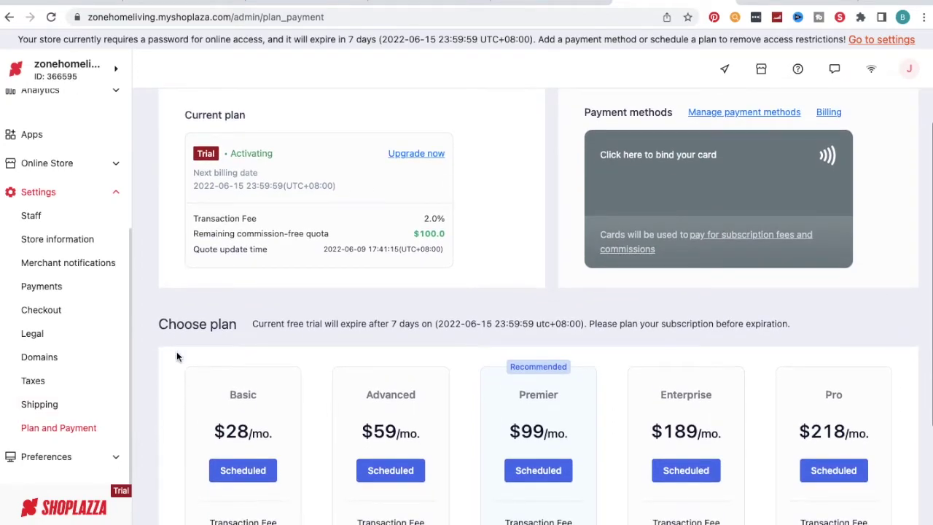
pyautogui.scroll(1, 176, 356)
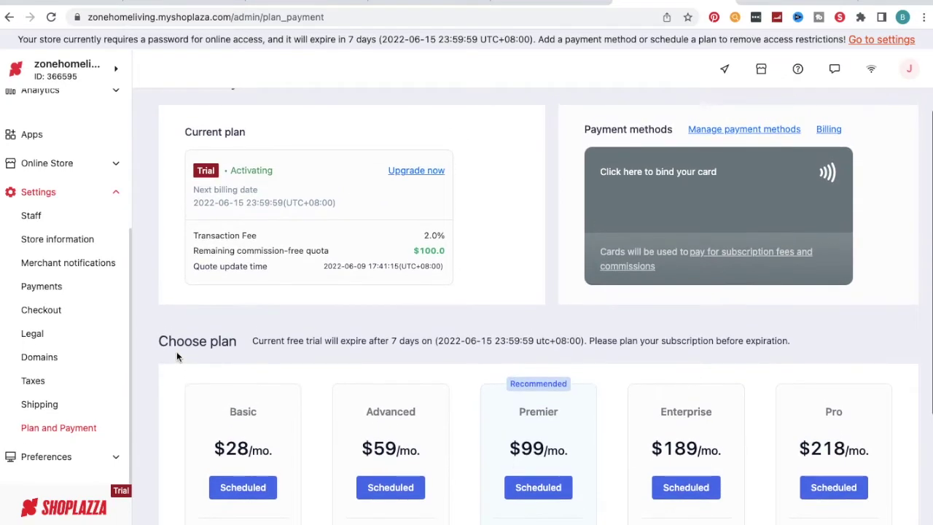
pyautogui.scroll(-1, 177, 356)
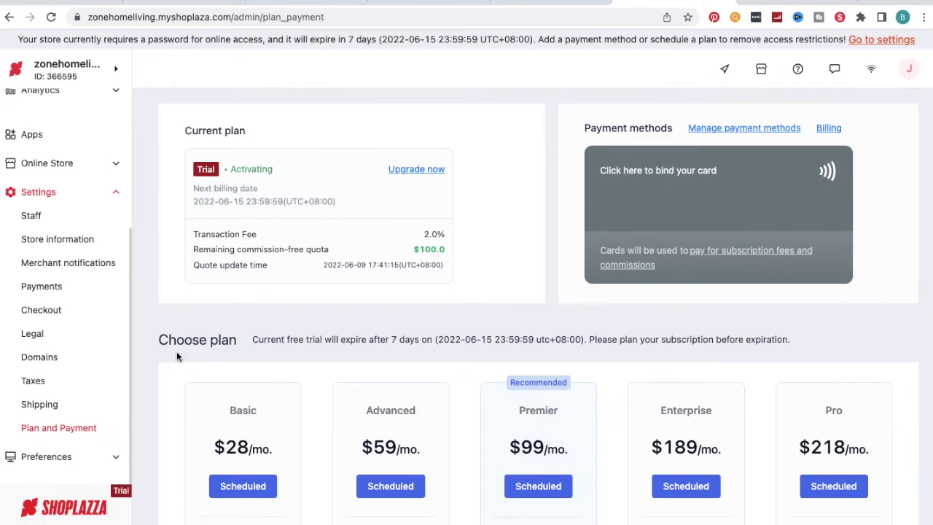
pyautogui.scroll(1, 176, 352)
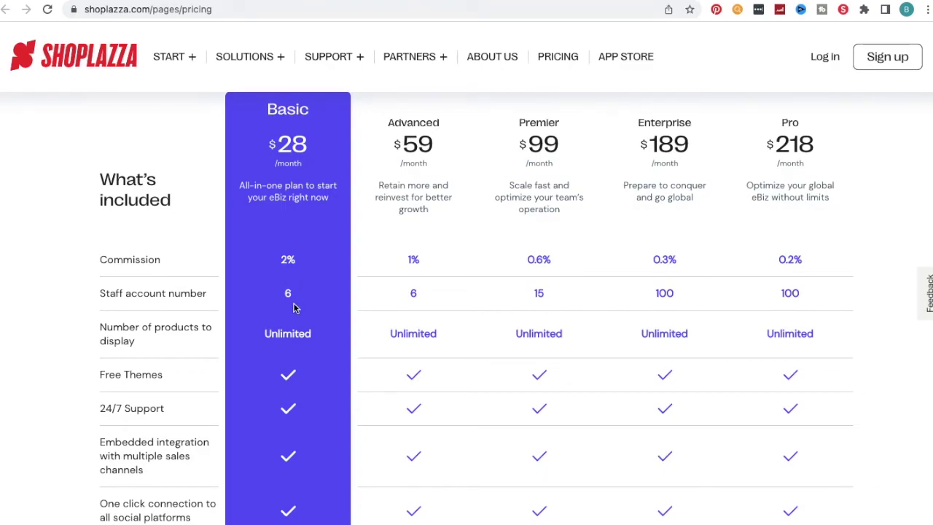
pyautogui.scroll(-1, 294, 308)
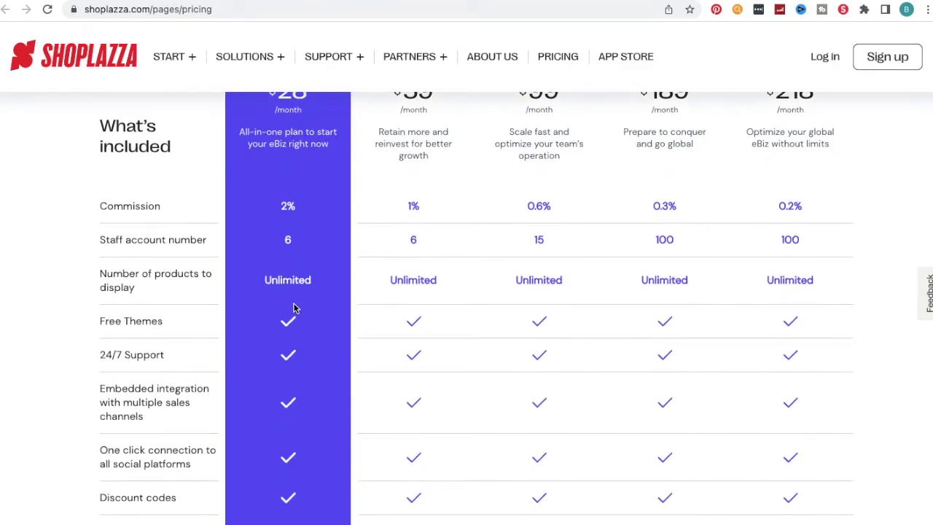
pyautogui.scroll(-1, 293, 308)
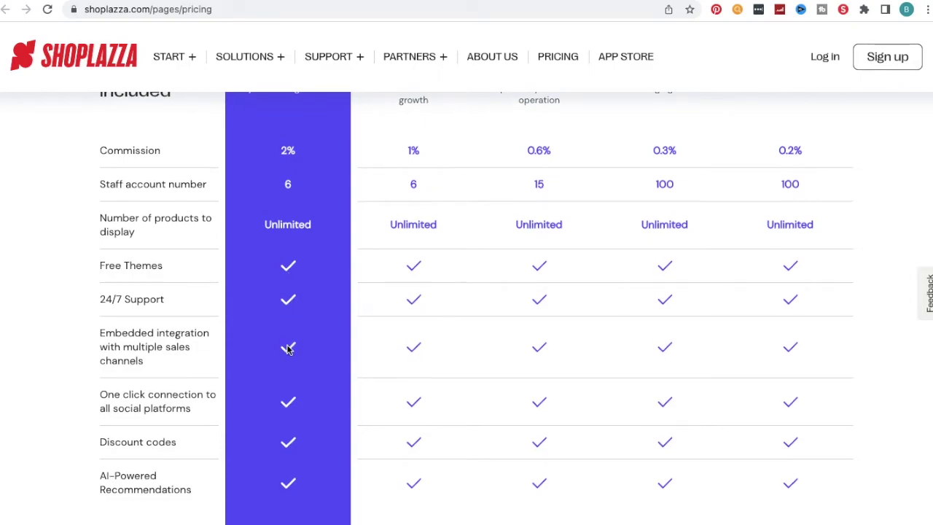
pyautogui.scroll(-2, 288, 349)
pyautogui.scroll(-1, 287, 350)
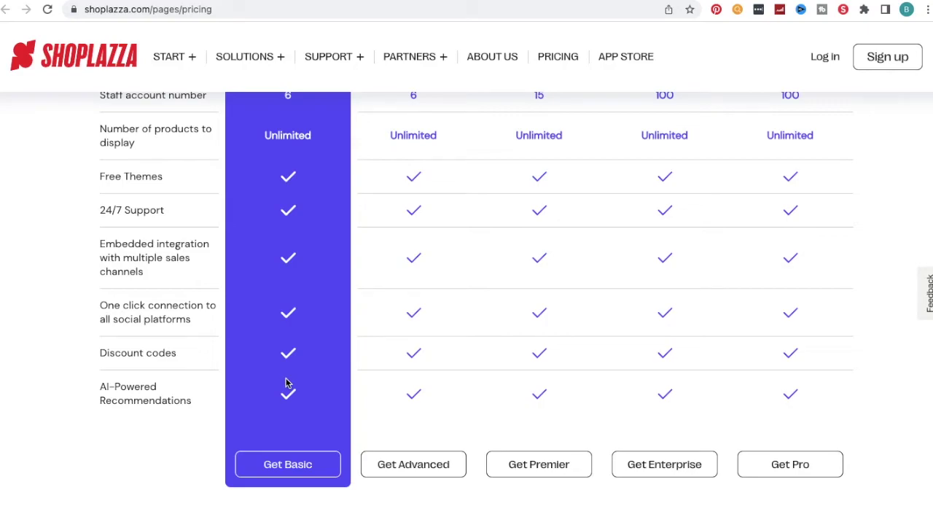
pyautogui.scroll(1, 286, 383)
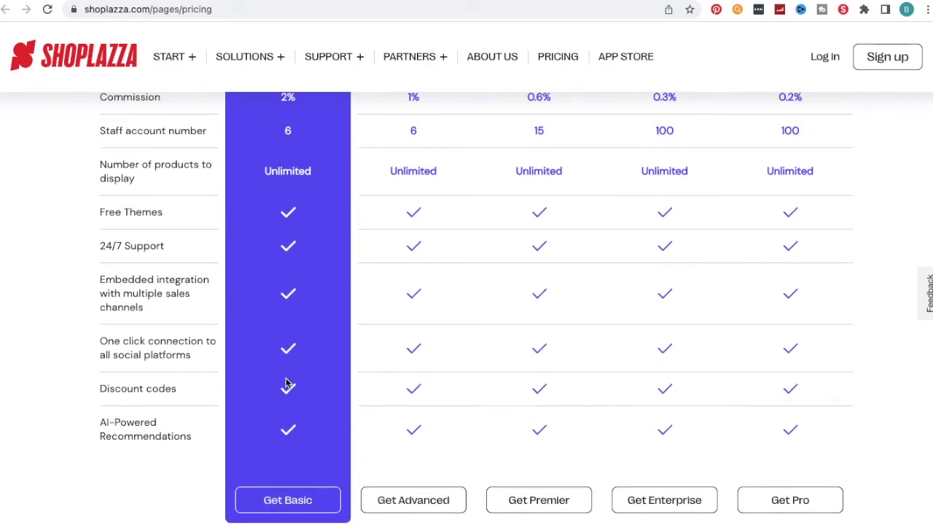
pyautogui.scroll(-2, 286, 383)
pyautogui.scroll(-1, 286, 383)
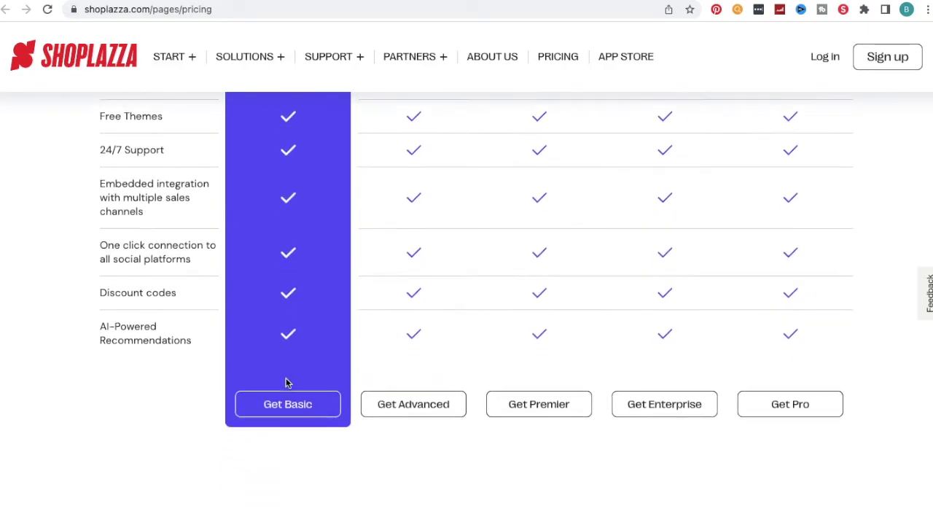
pyautogui.scroll(3, 287, 383)
pyautogui.scroll(4, 287, 383)
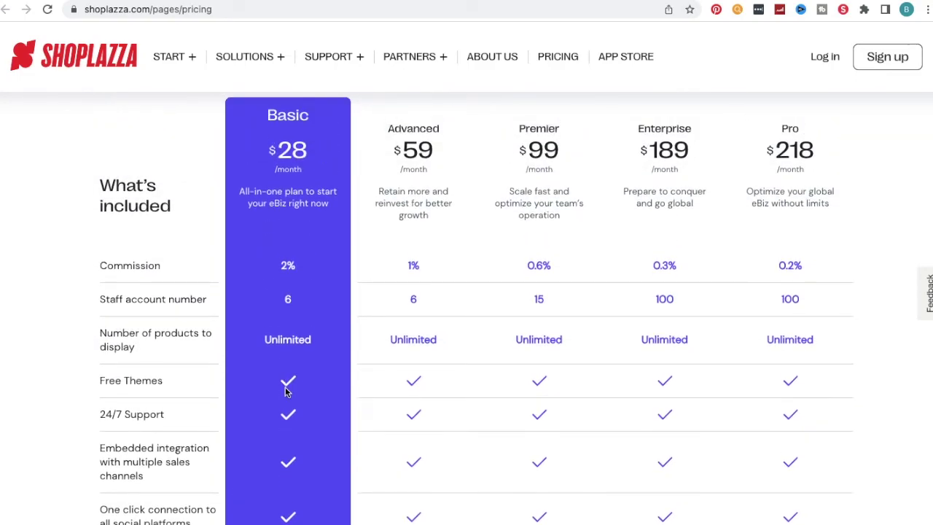
pyautogui.scroll(1, 287, 392)
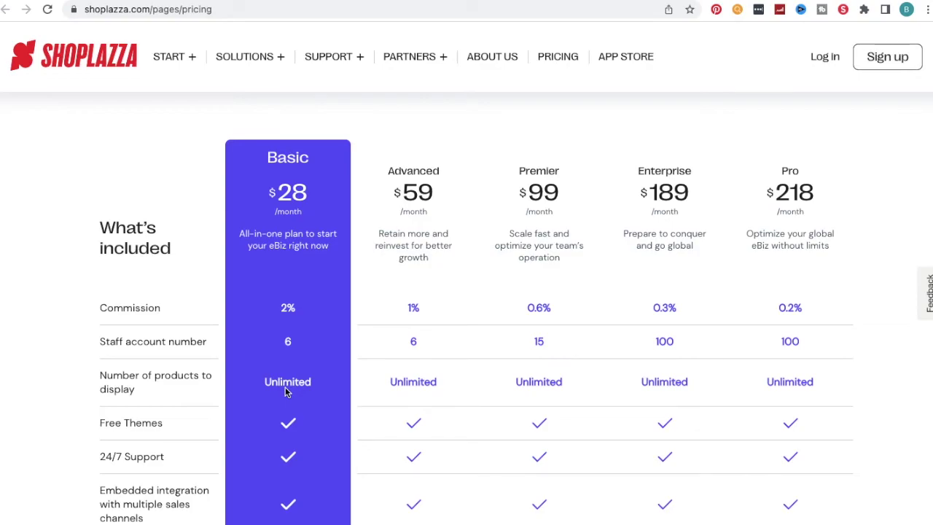
pyautogui.scroll(-1, 286, 391)
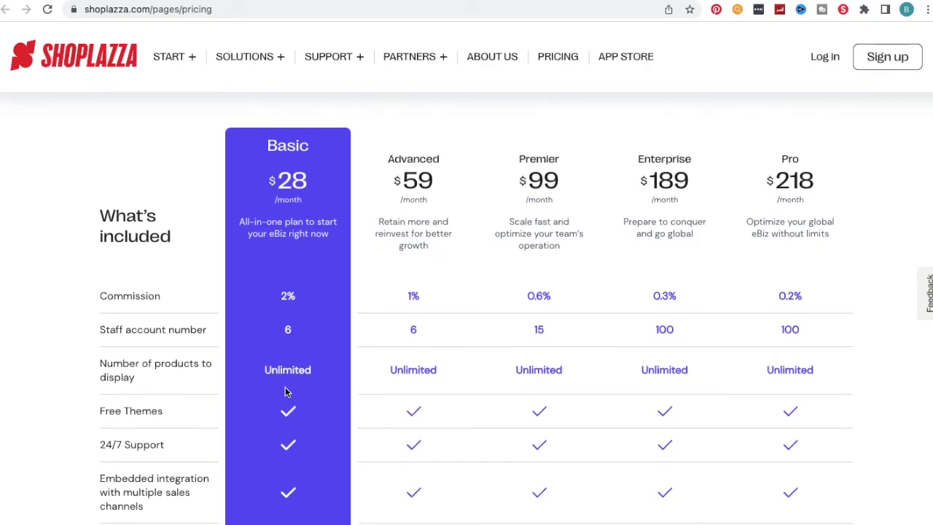